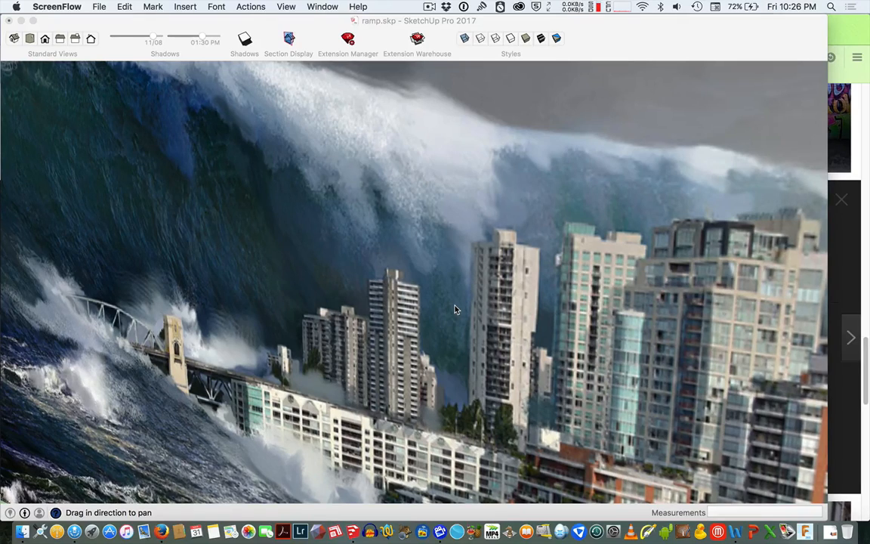
Pan and orbit around the ramp model to inspect its sides and top.
scroll(455, 309, down, 10)
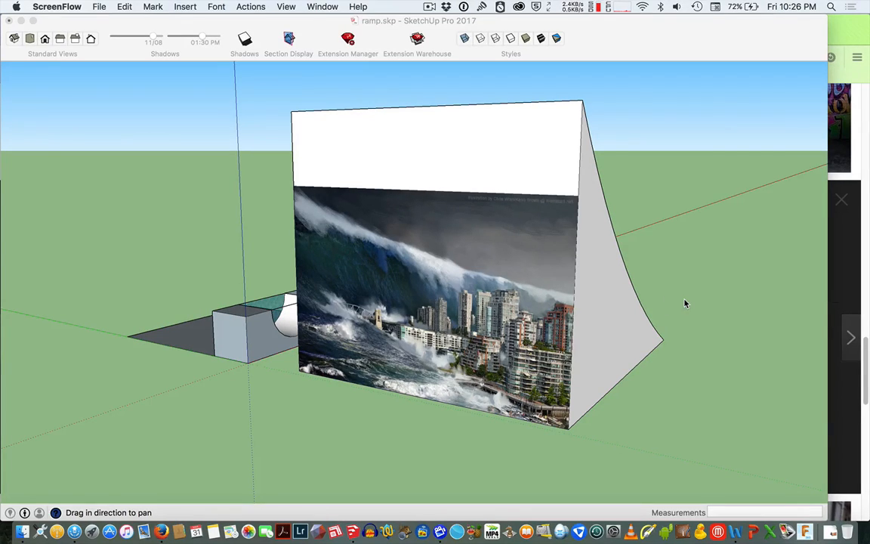
drag(685, 304, 472, 317)
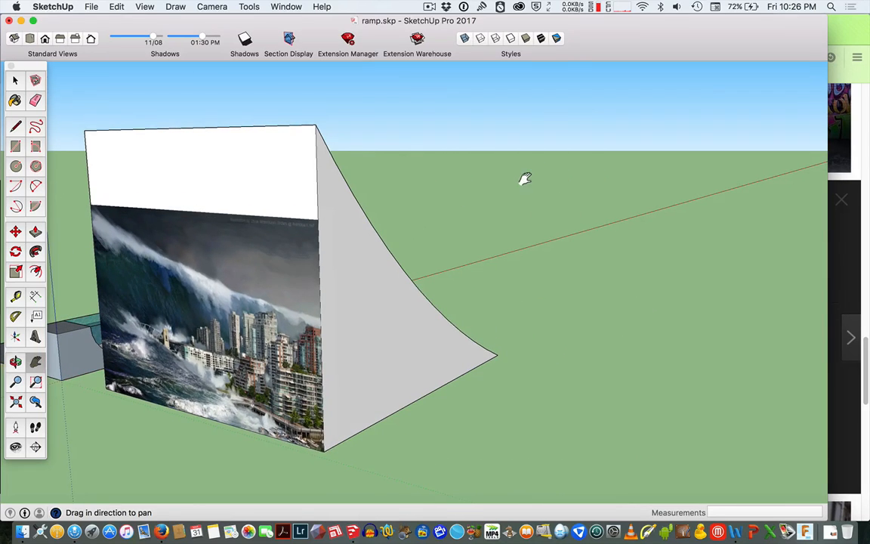
key(o)
drag(523, 179, 294, 341)
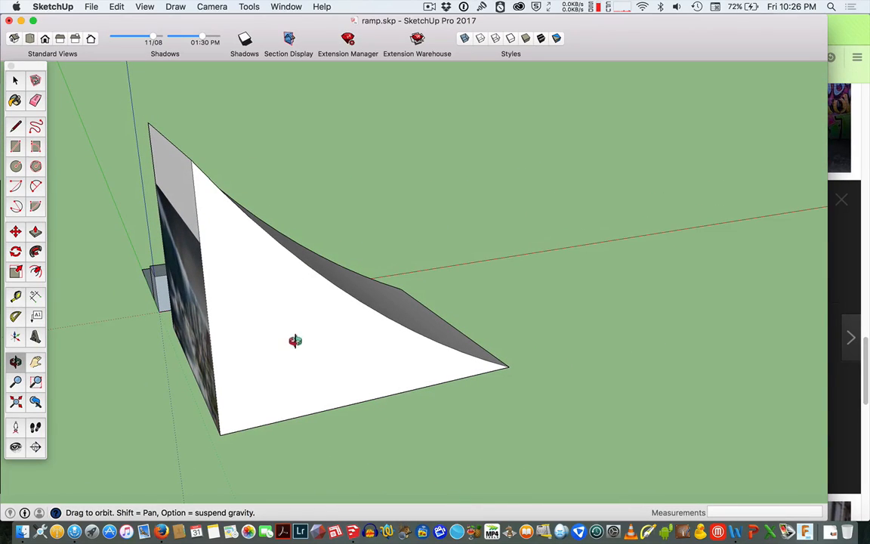
drag(439, 234, 231, 268)
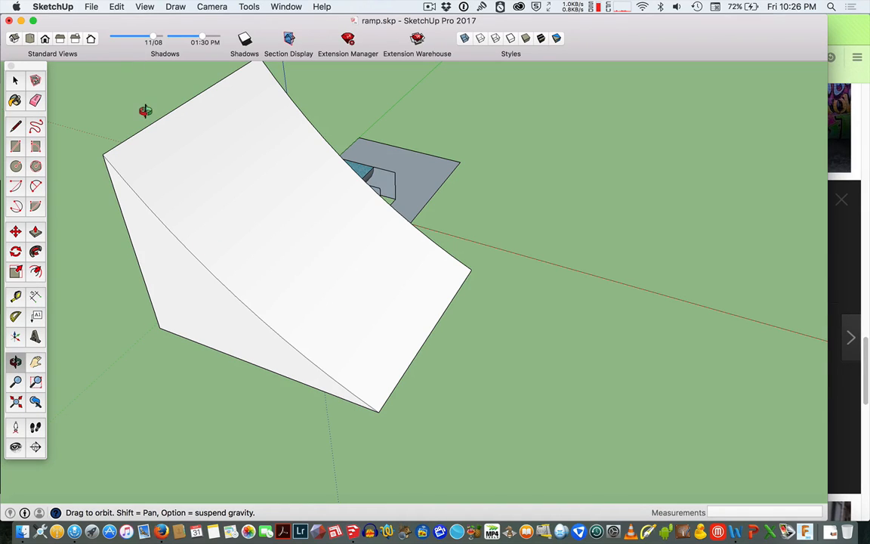
Switch to Firefox and open the Dynamite graffiti image from the grafiti image search results.
key(super+Tab)
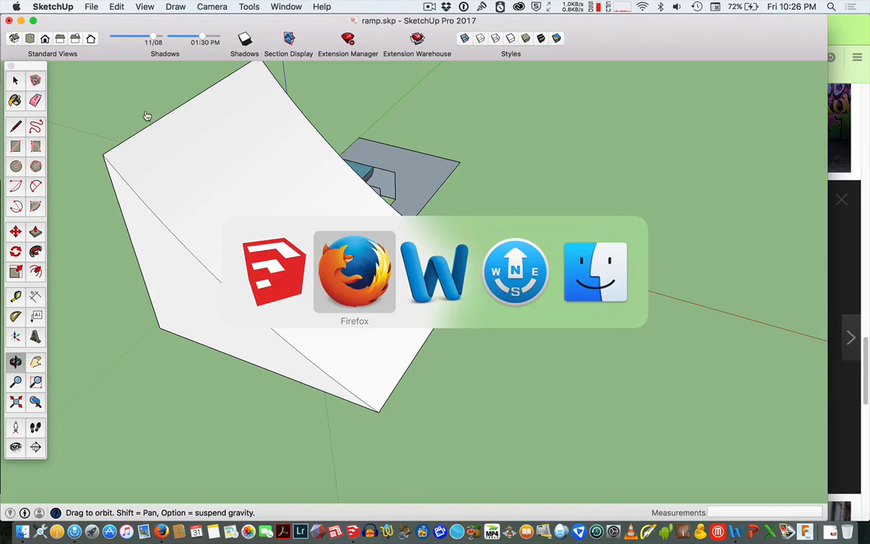
click(347, 277)
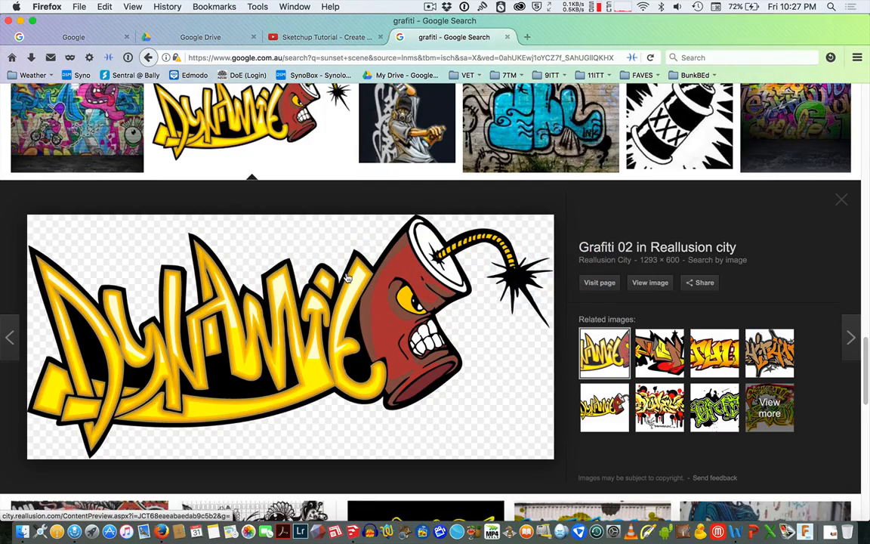
scroll(313, 326, up, 3)
scroll(313, 326, up, 10)
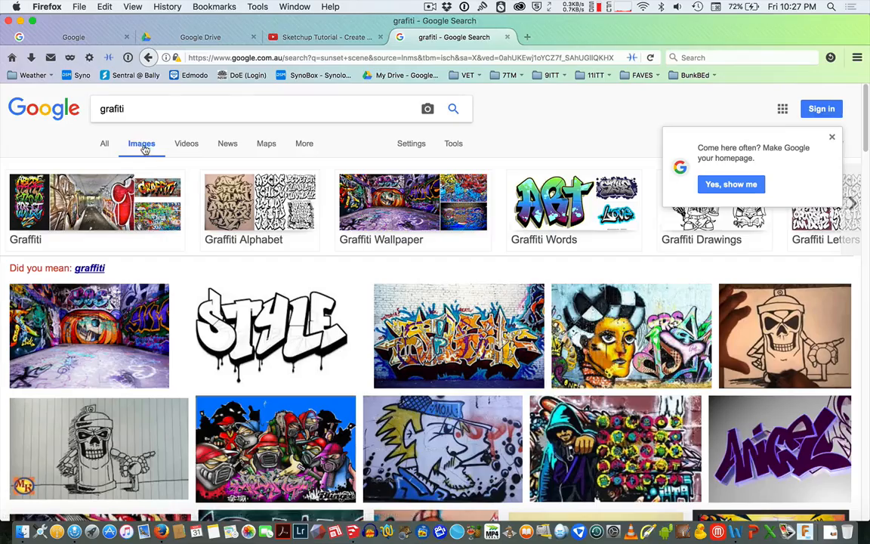
scroll(141, 146, down, 10)
scroll(250, 297, down, 10)
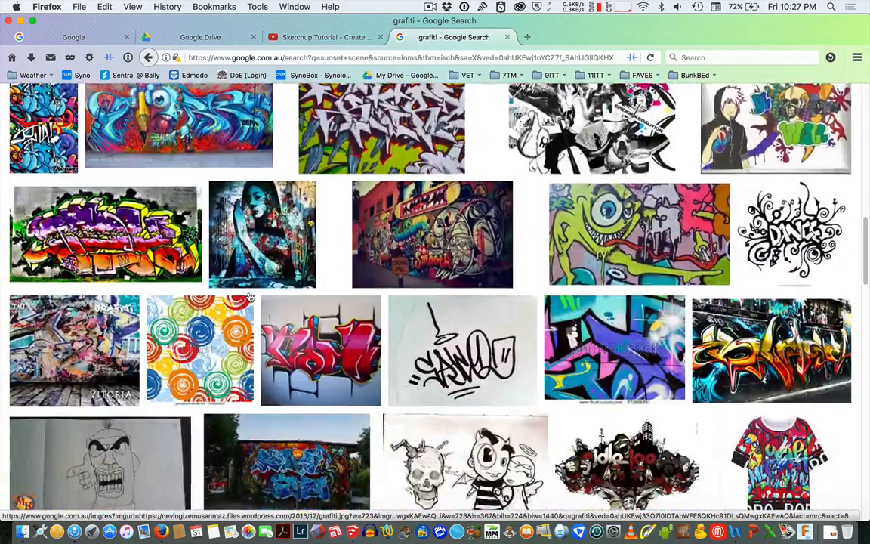
click(250, 297)
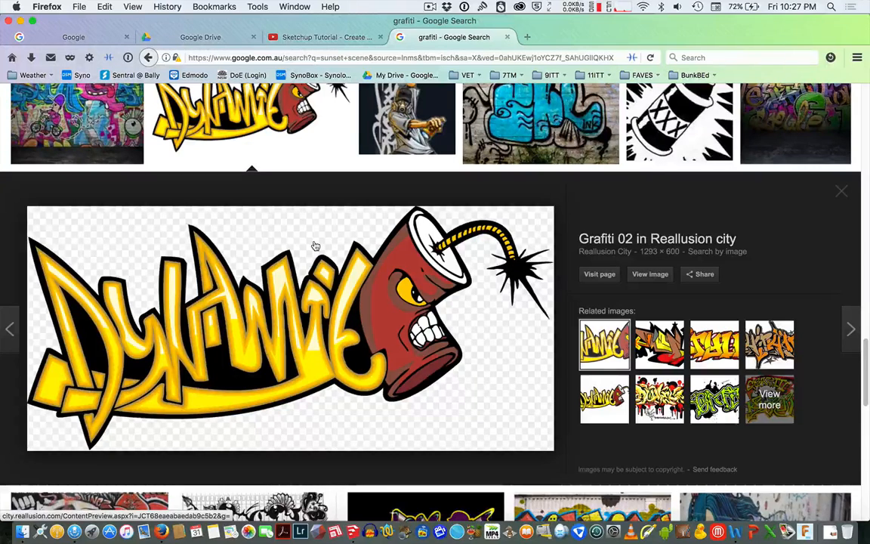
Save the Dynamite graffiti image as dynamite transparency.png in the 7DT4 folder.
right_click(315, 245)
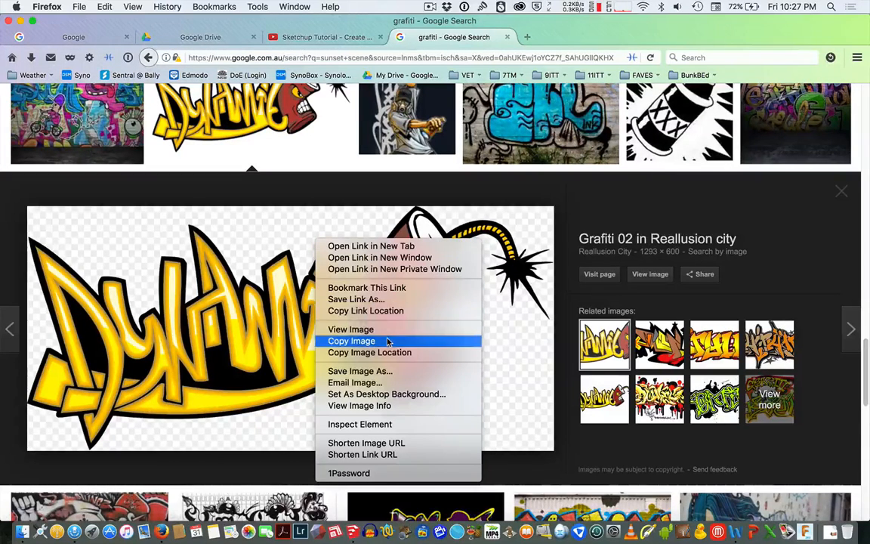
click(394, 371)
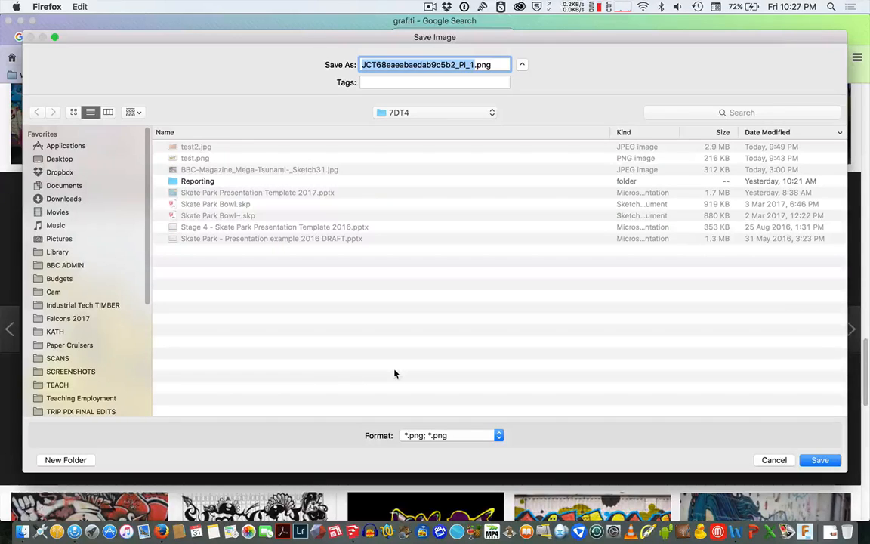
text(dyna)
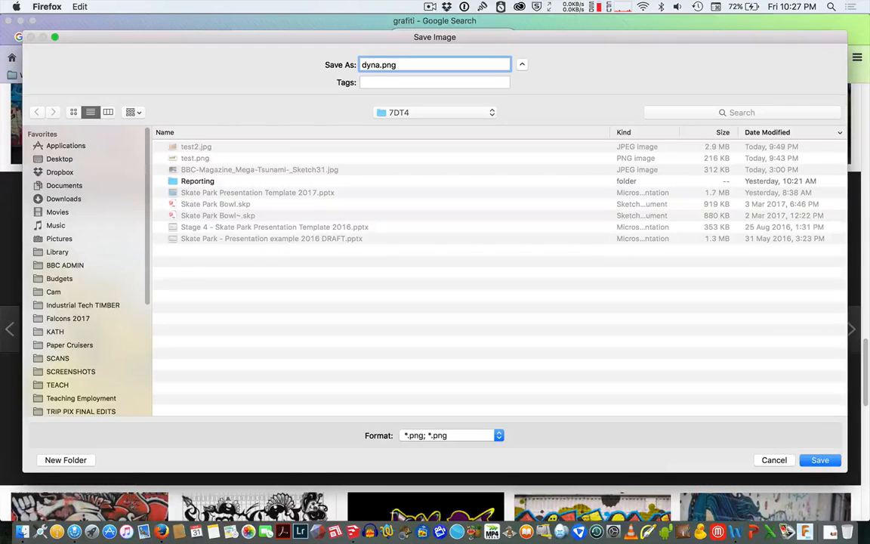
text(mite transpare)
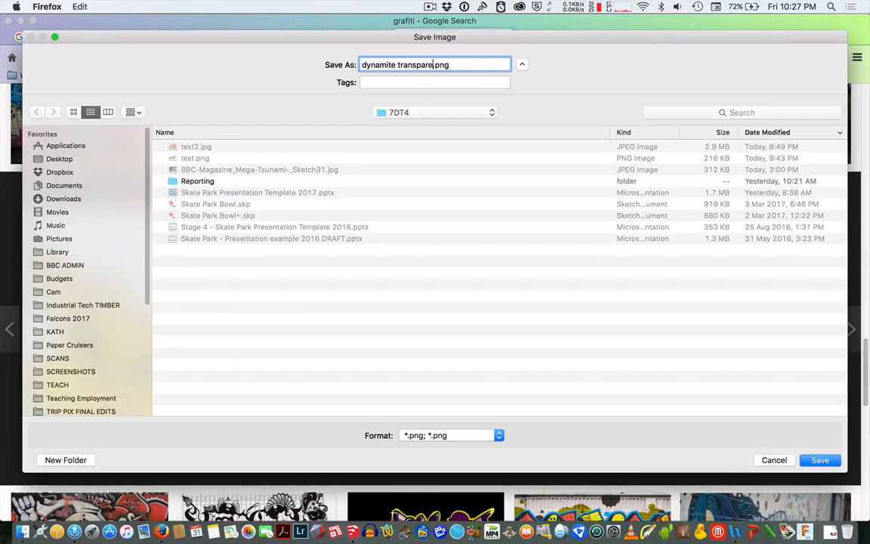
text(ncy)
key(Return)
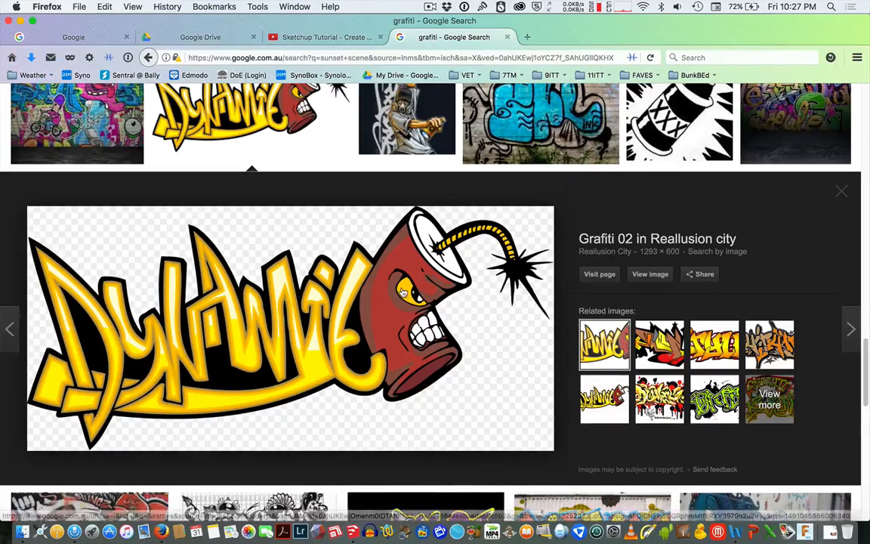
Open a new tab and search Google for rusty metal texture.
scroll(403, 293, up, 20)
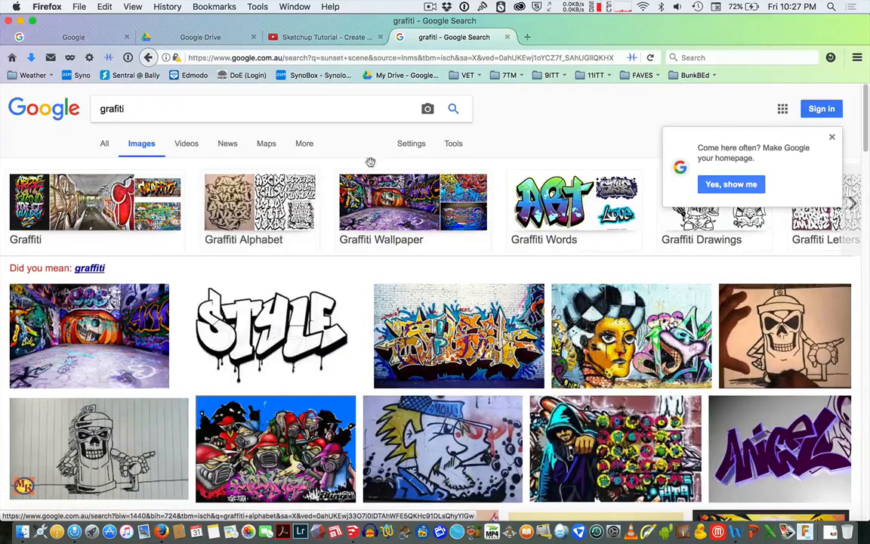
key(super+t)
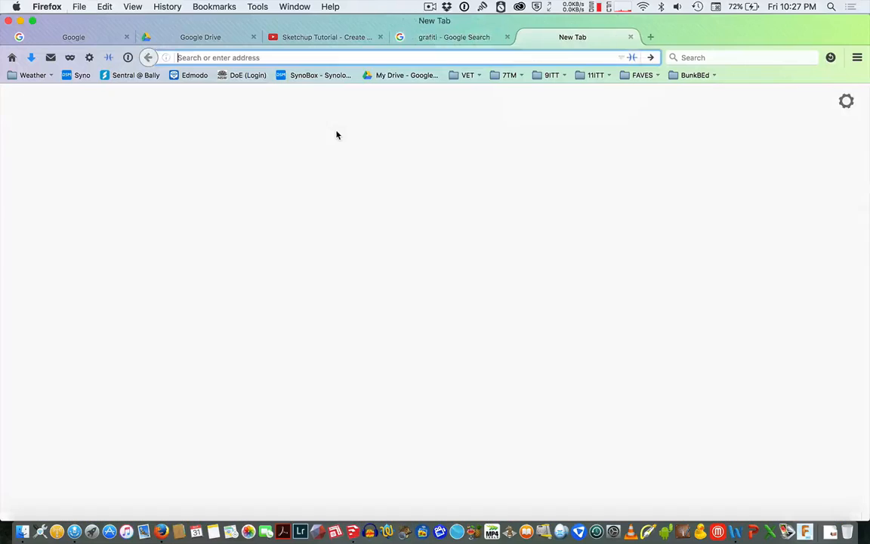
click(12, 57)
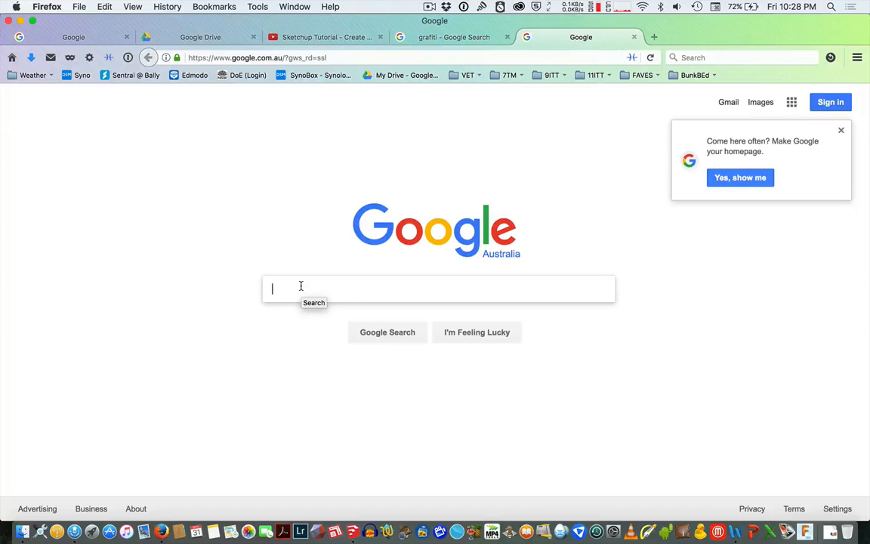
text(rusty met)
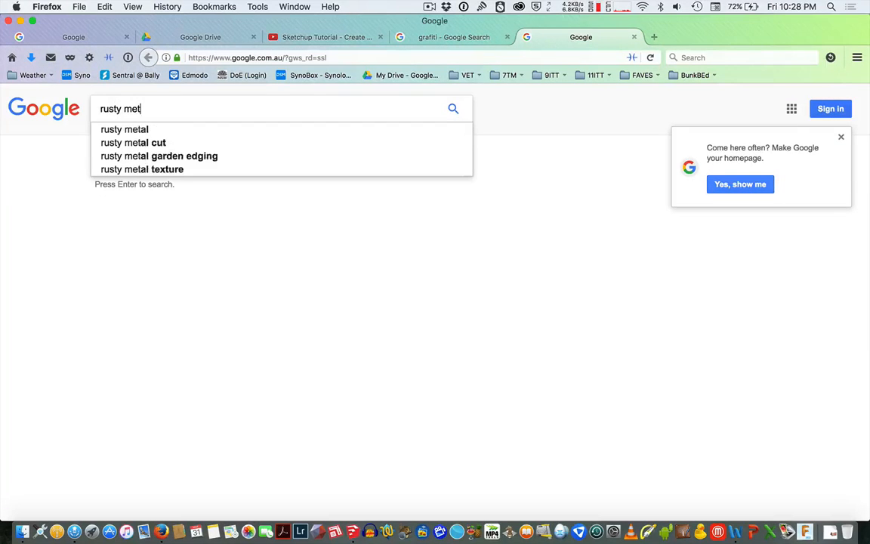
text(al textur)
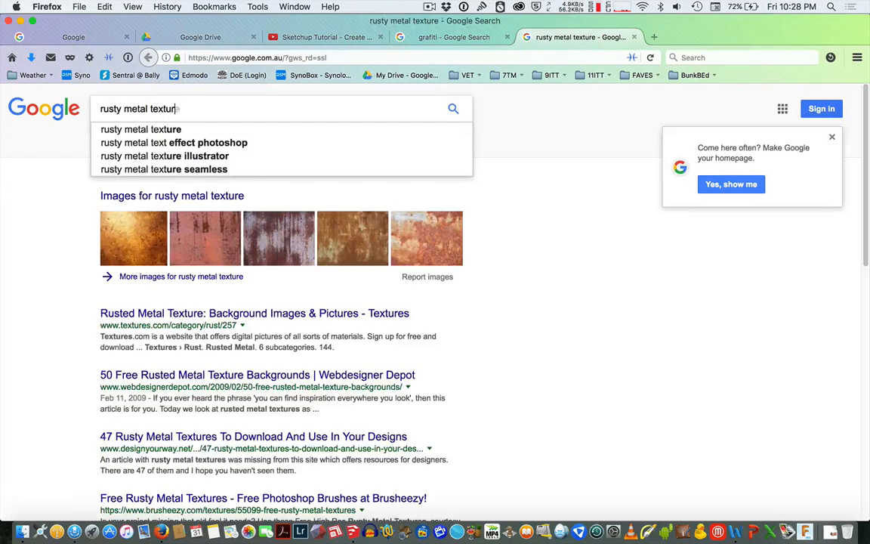
text(e)
key(Return)
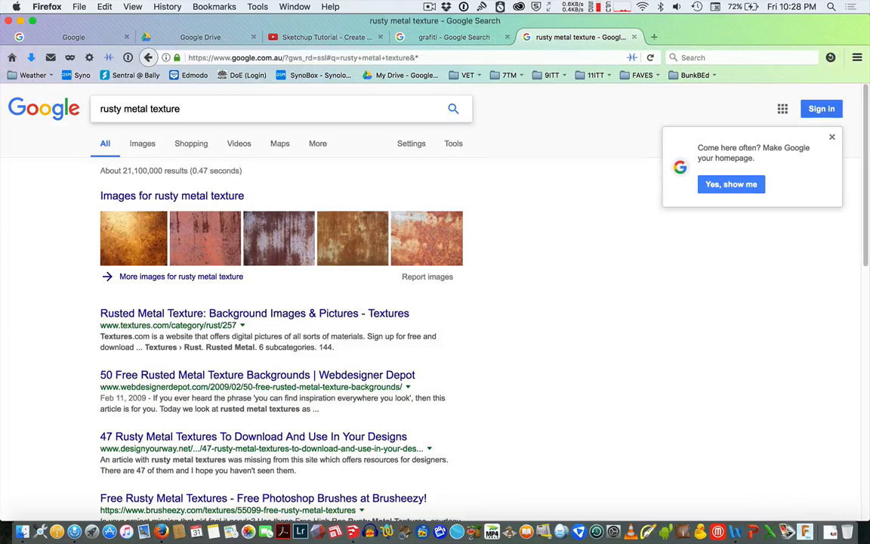
Open a rusty metal image from the image results and save it as rusty texture.jpg.
click(143, 144)
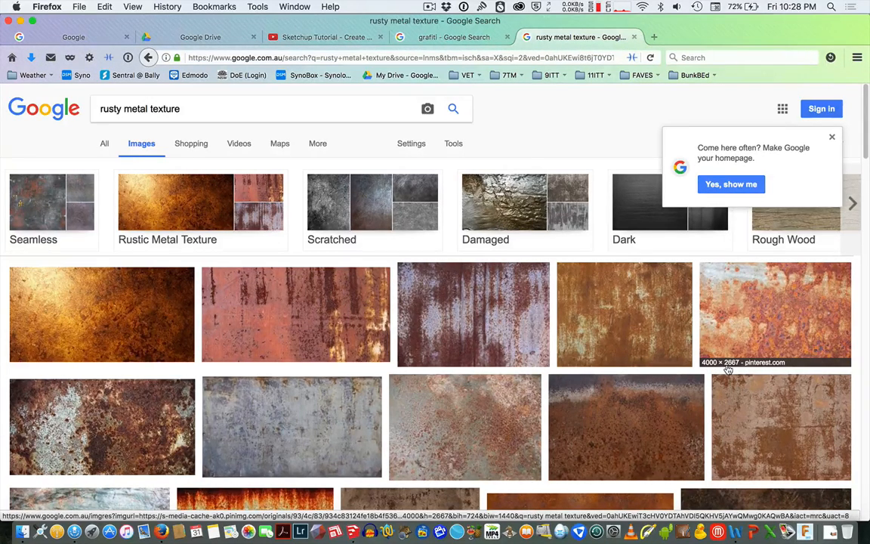
click(759, 332)
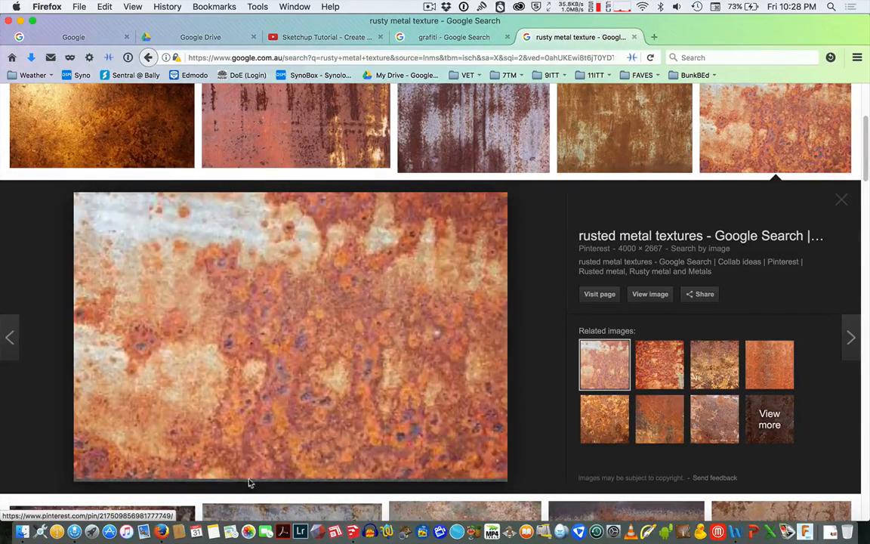
right_click(322, 334)
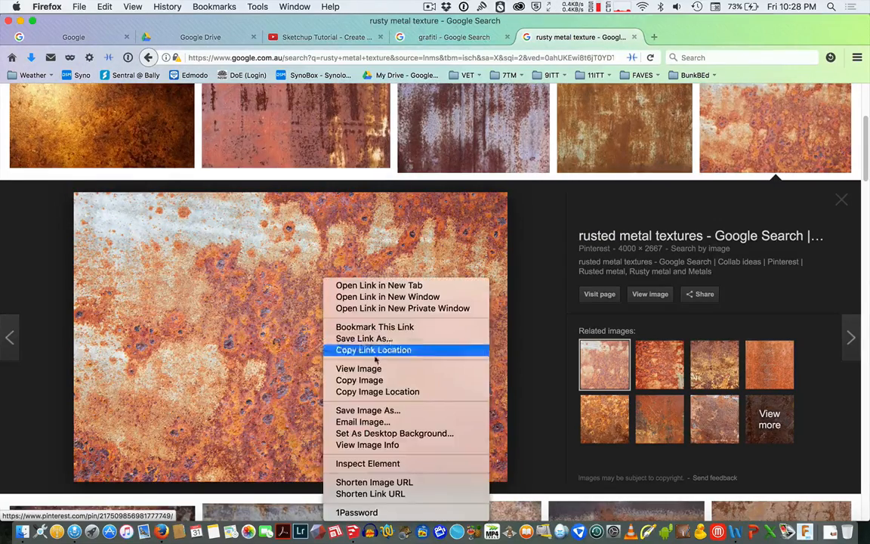
click(416, 411)
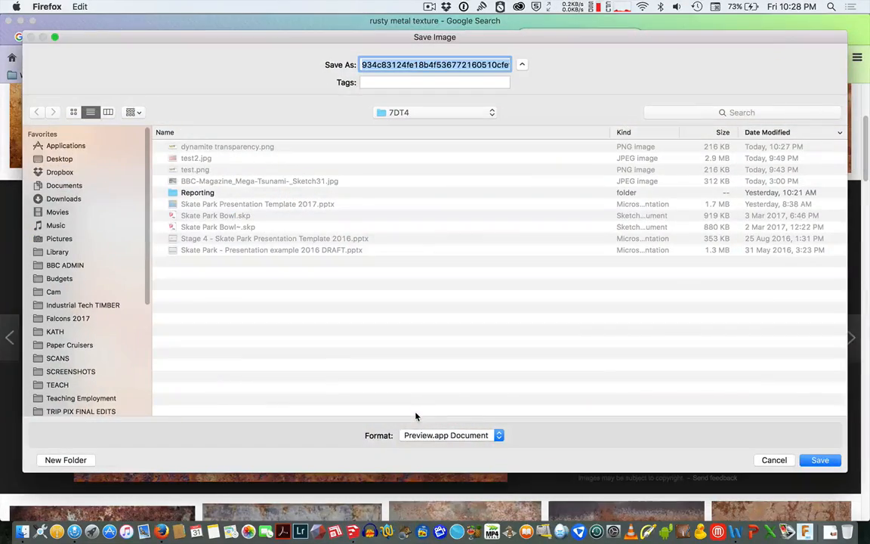
text(rusty text)
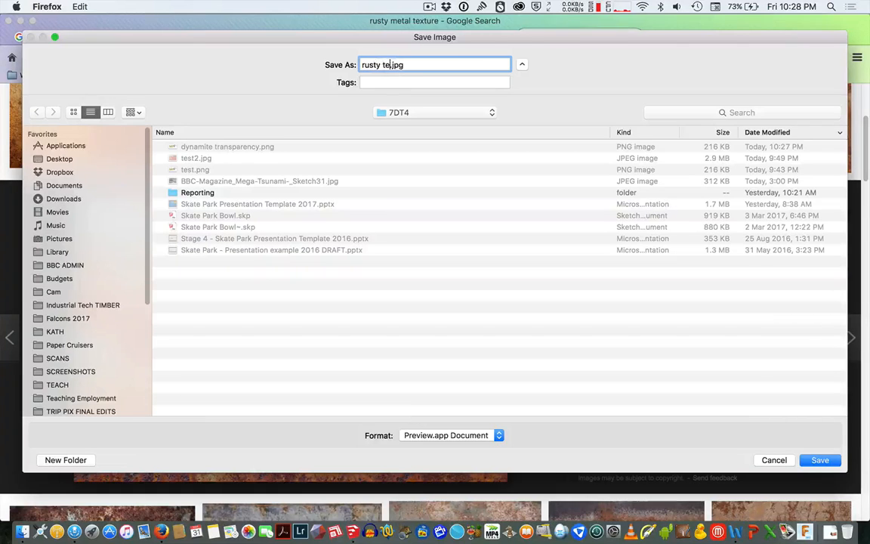
text(ure)
key(Return)
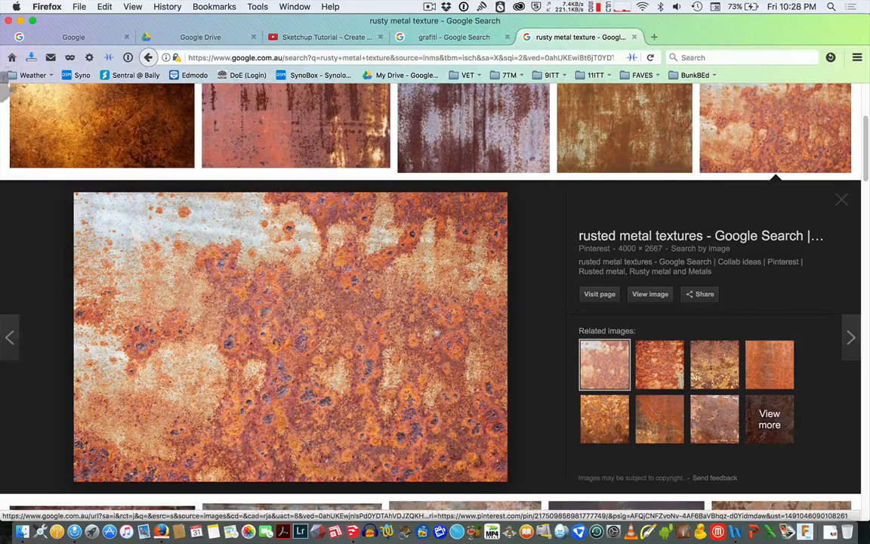
Open a new tab and search Google for wood texture.
key(ctrl+t)
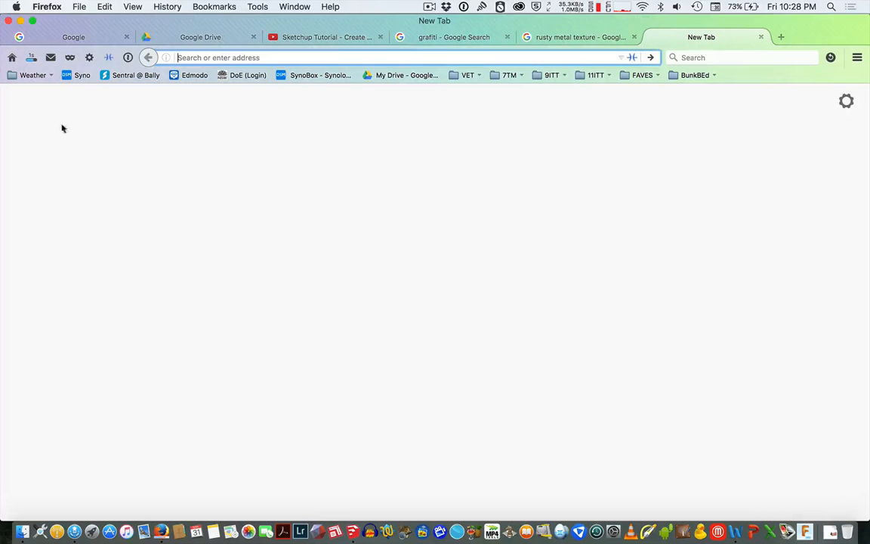
click(11, 57)
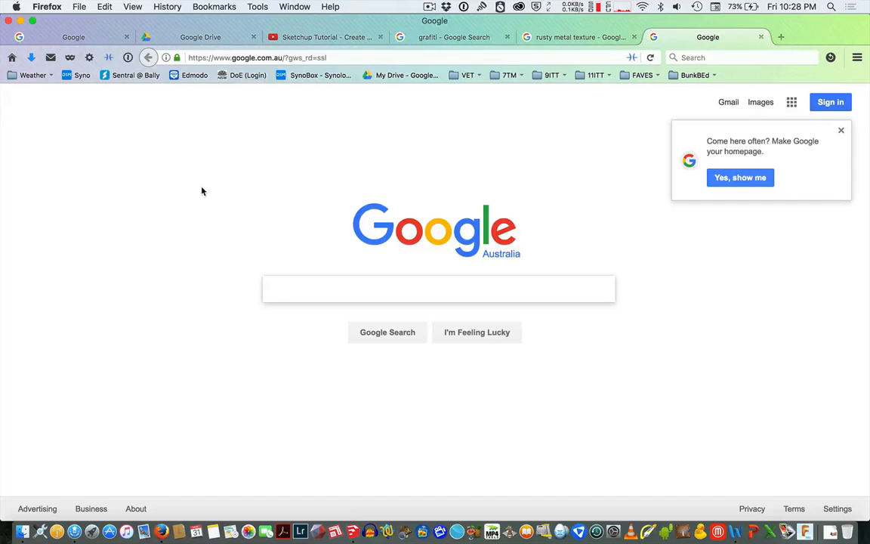
text(wol)
key(BackSpace)
key(BackSpace)
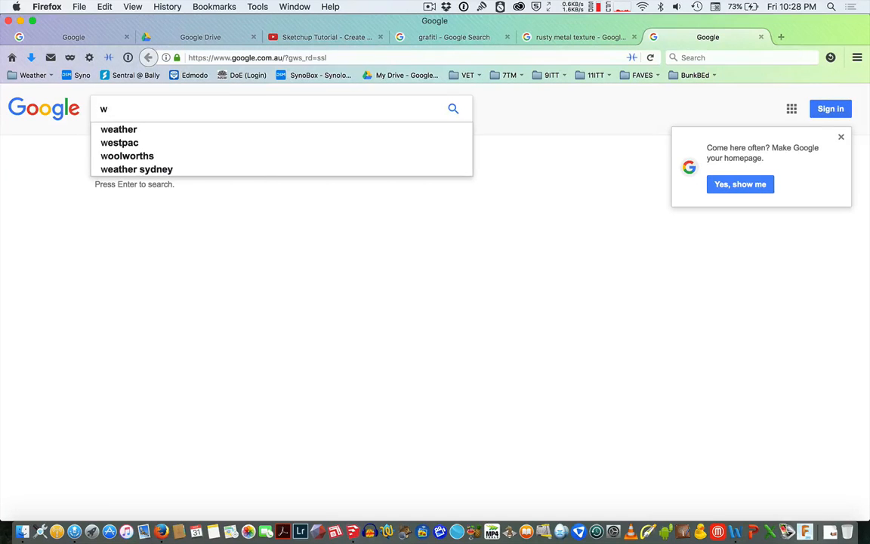
text(ood tex)
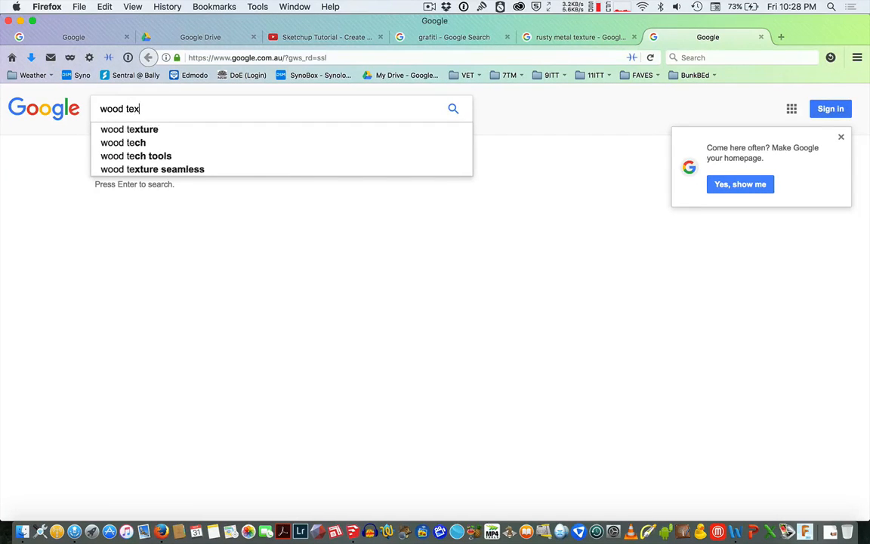
text(ture)
key(Return)
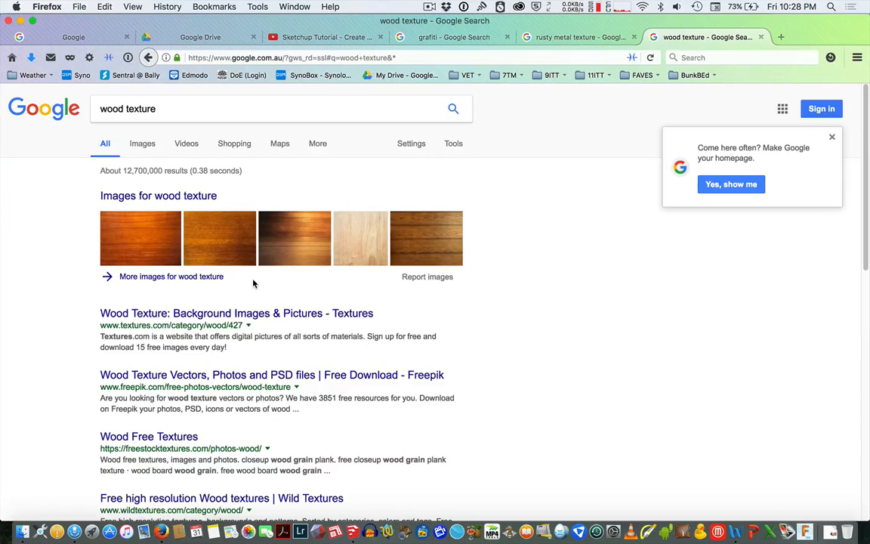
Switch to image results and narrow the search to rough wood texture.
click(142, 143)
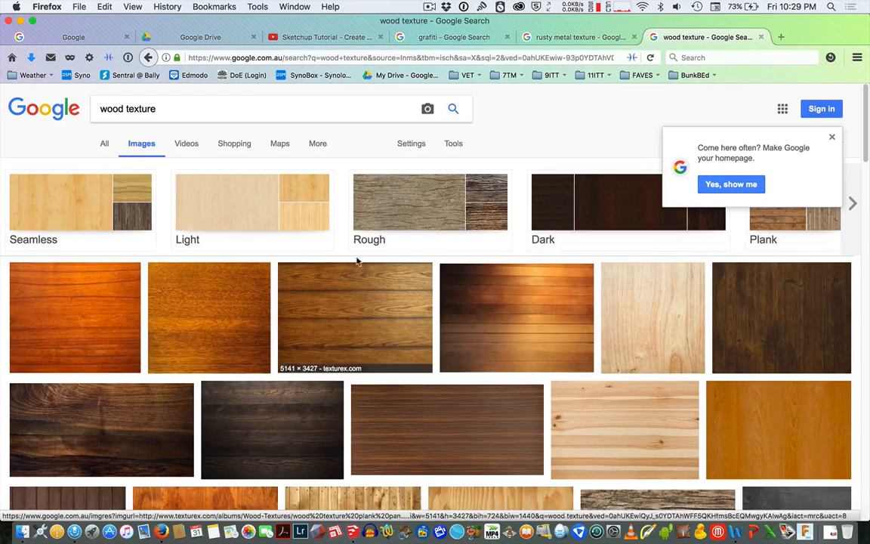
click(415, 205)
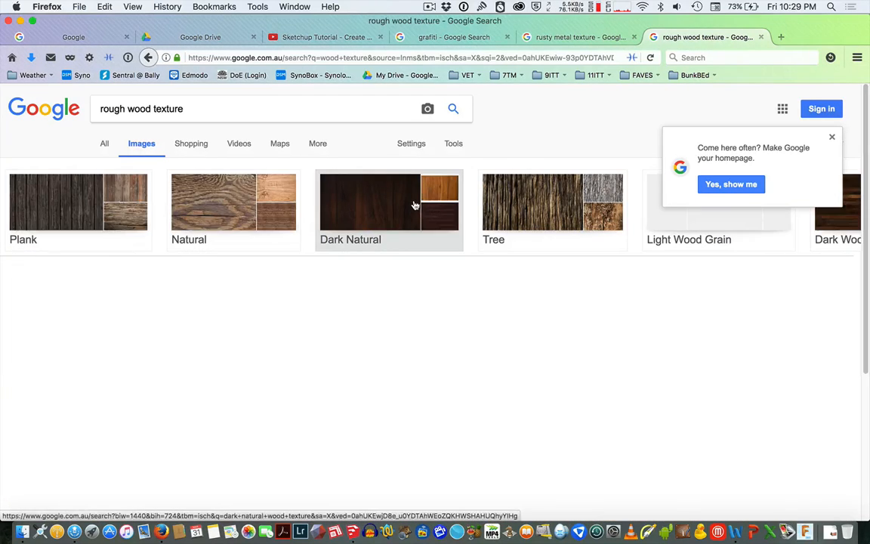
scroll(361, 330, down, 2)
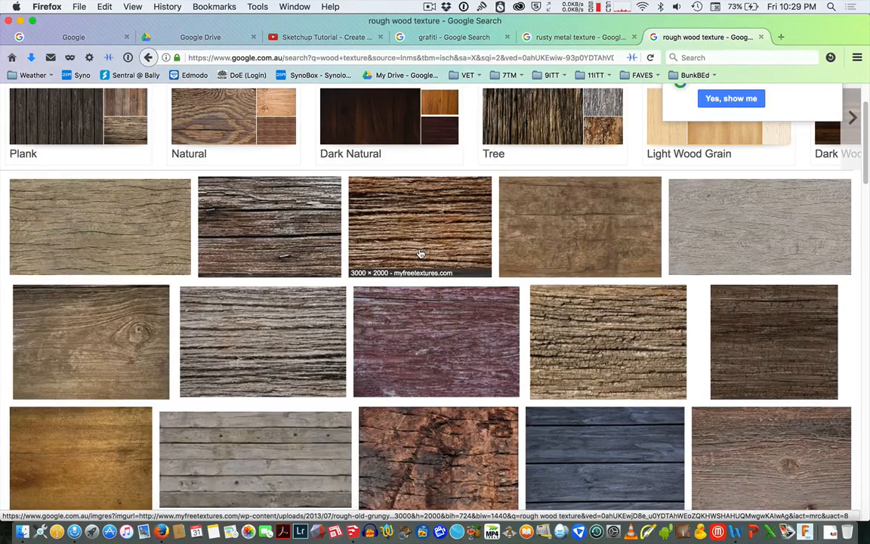
Open a rough wood image and save it as rough-old-grungy-wood-background.jpg in the 7DT4 folder.
click(376, 212)
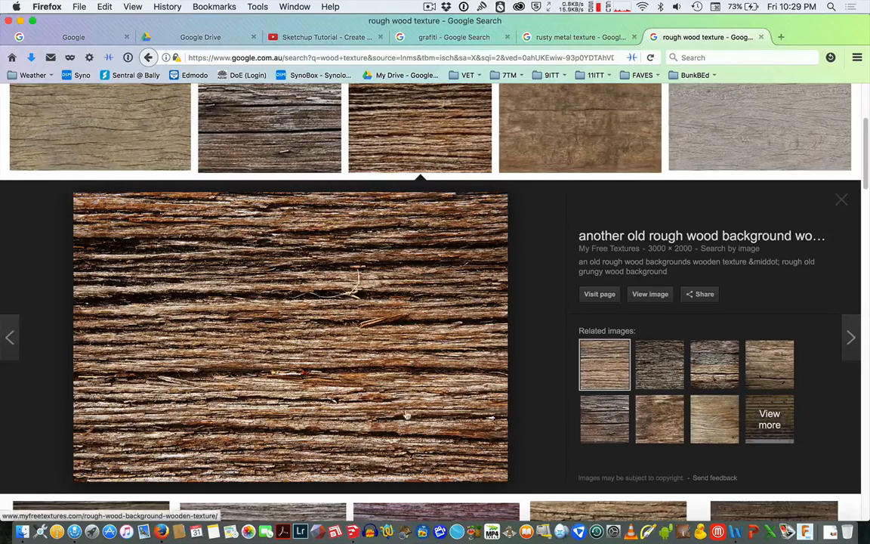
right_click(354, 315)
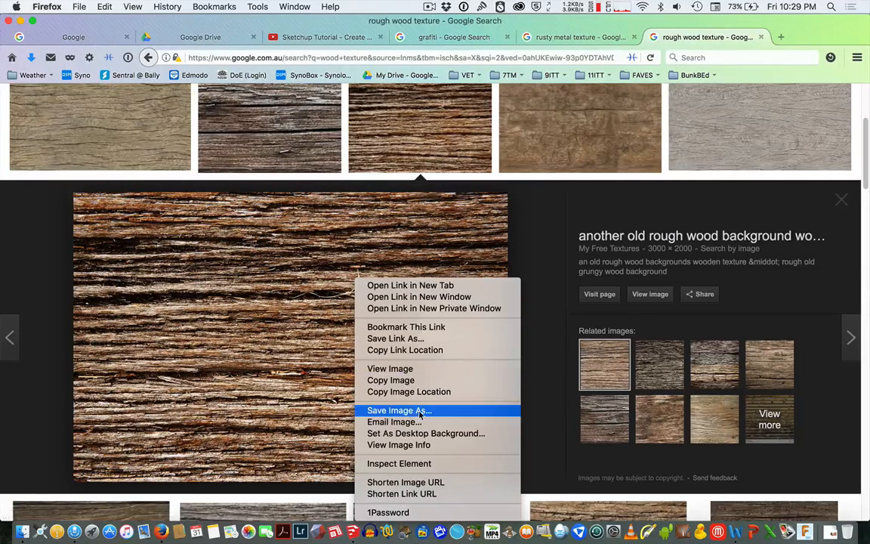
click(397, 410)
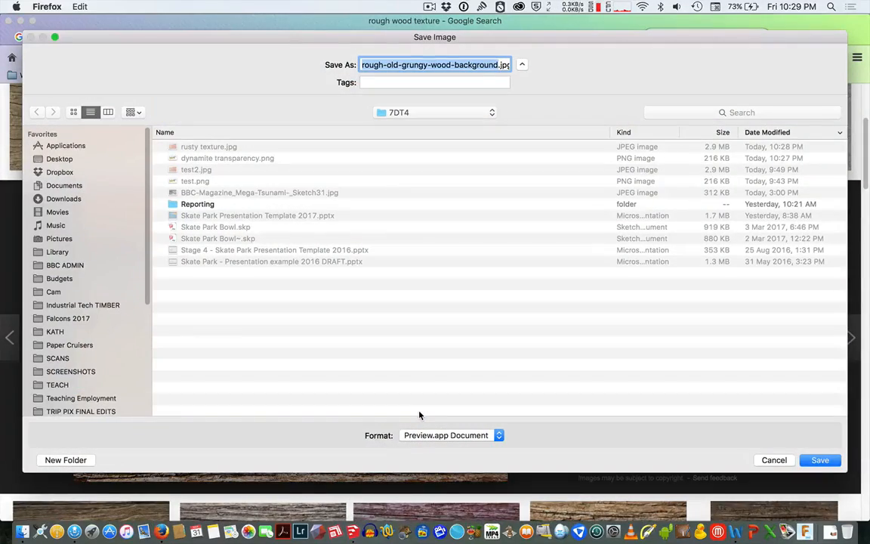
key(Right)
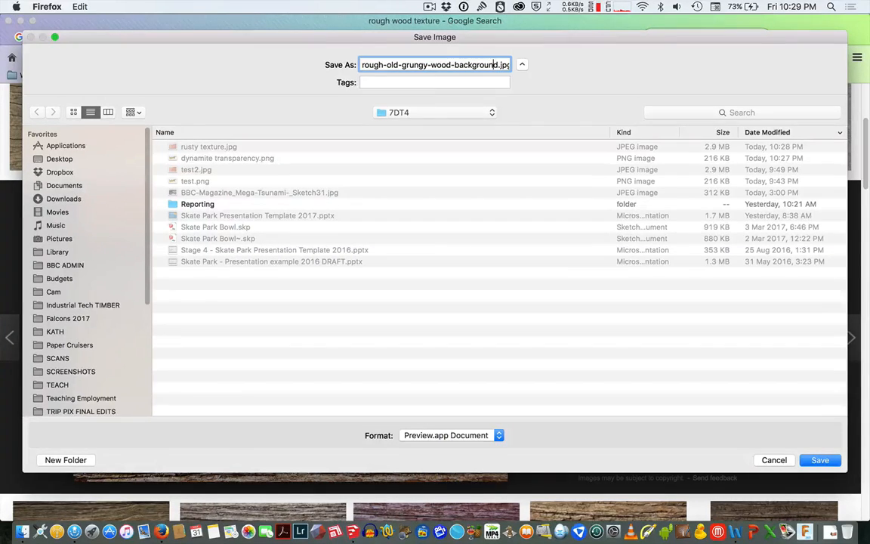
key(Return)
Switch to SketchUp and start importing dynamite transparency.png, with the format set to All Supported Image Types.
key(super+Tab)
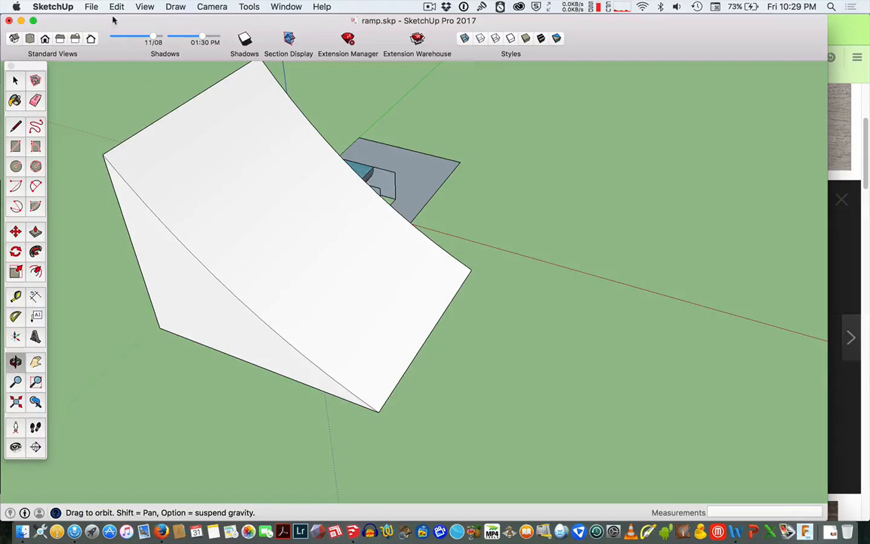
click(90, 9)
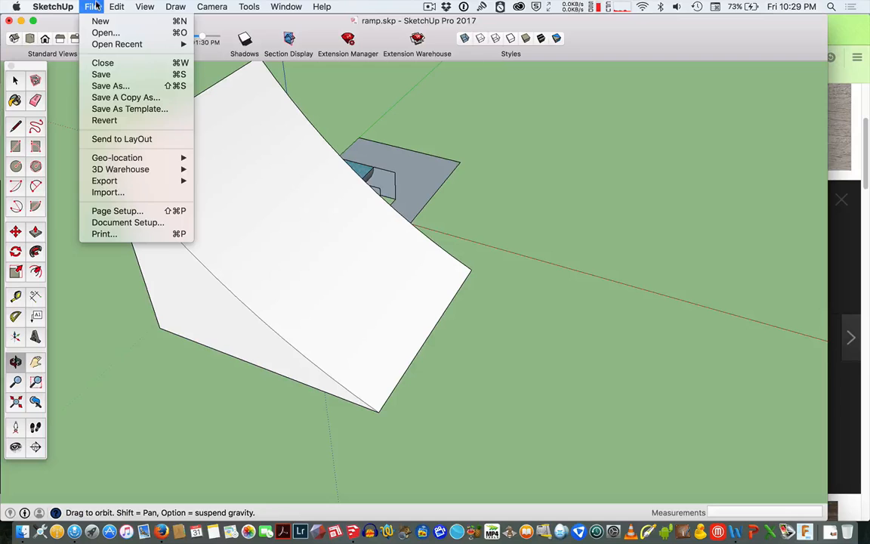
click(136, 195)
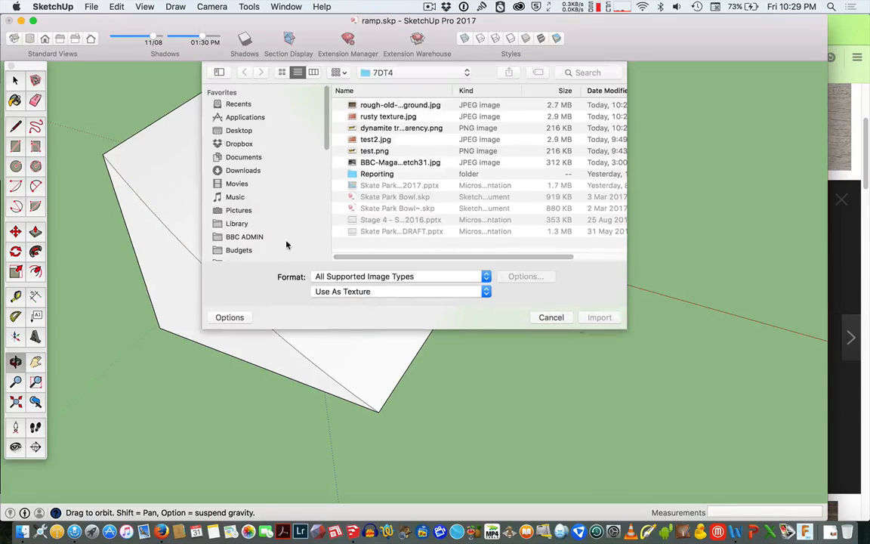
click(420, 128)
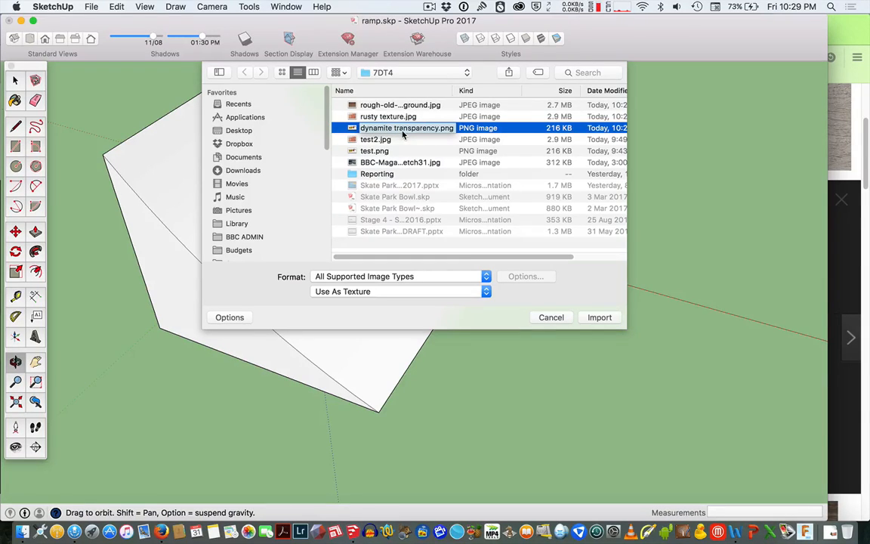
click(387, 294)
click(385, 293)
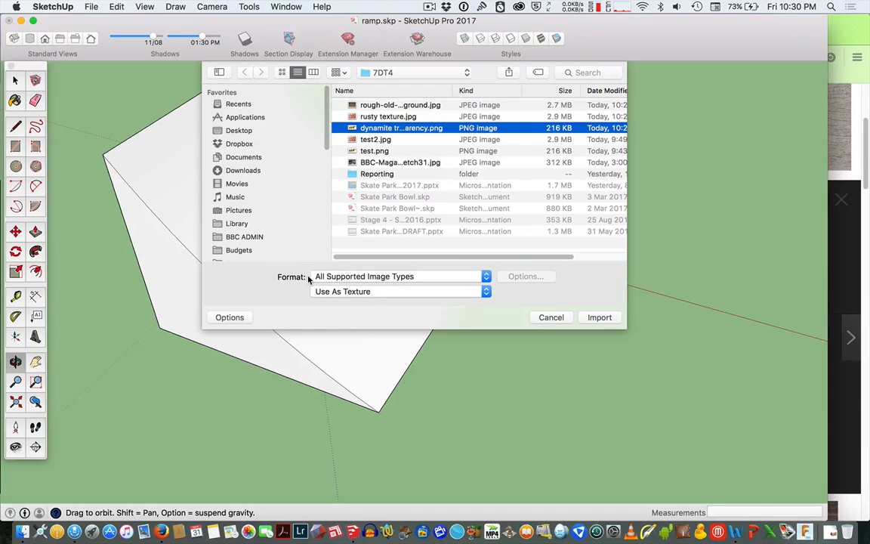
click(351, 281)
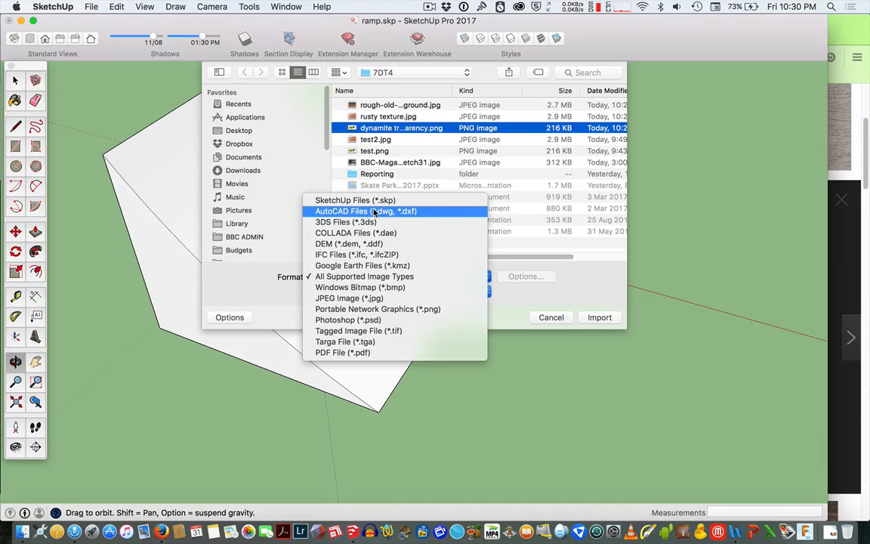
click(370, 223)
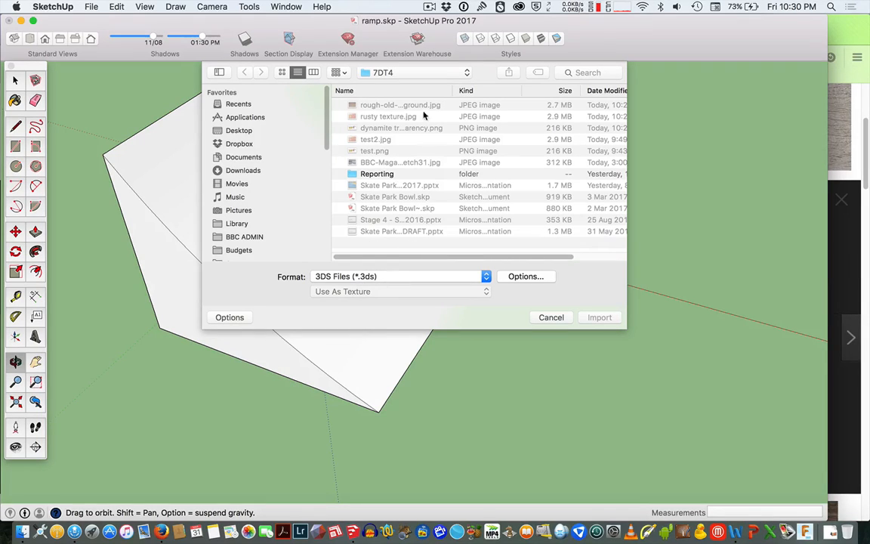
click(398, 278)
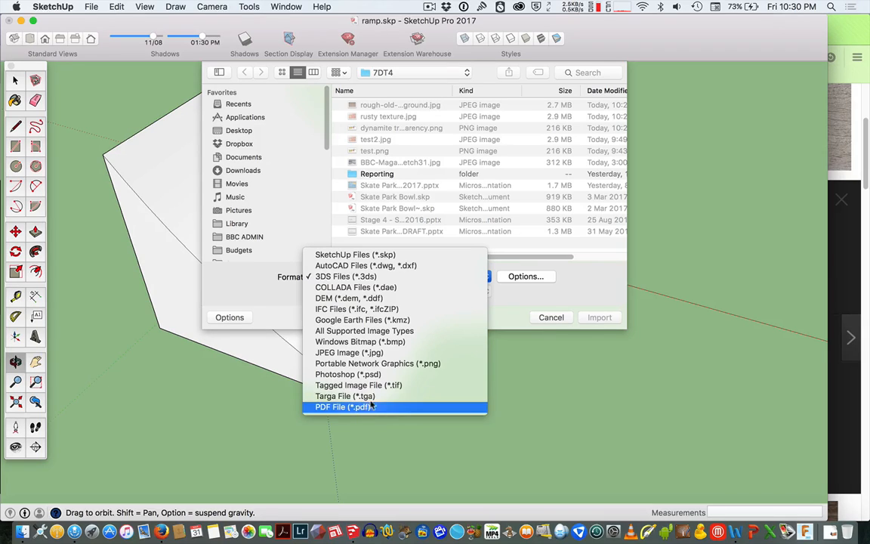
click(383, 332)
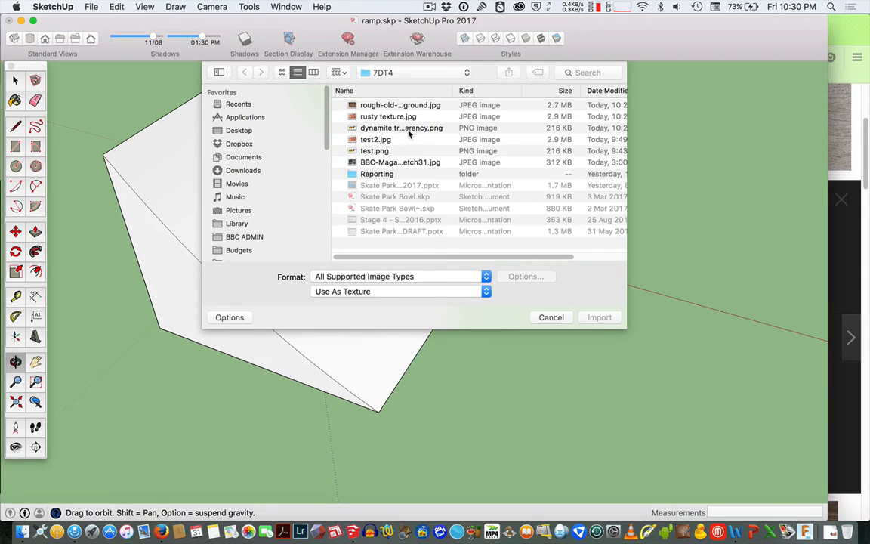
Import dynamite transparency.png as an image and start placing it on the ramp before cancelling with Orbit.
click(411, 129)
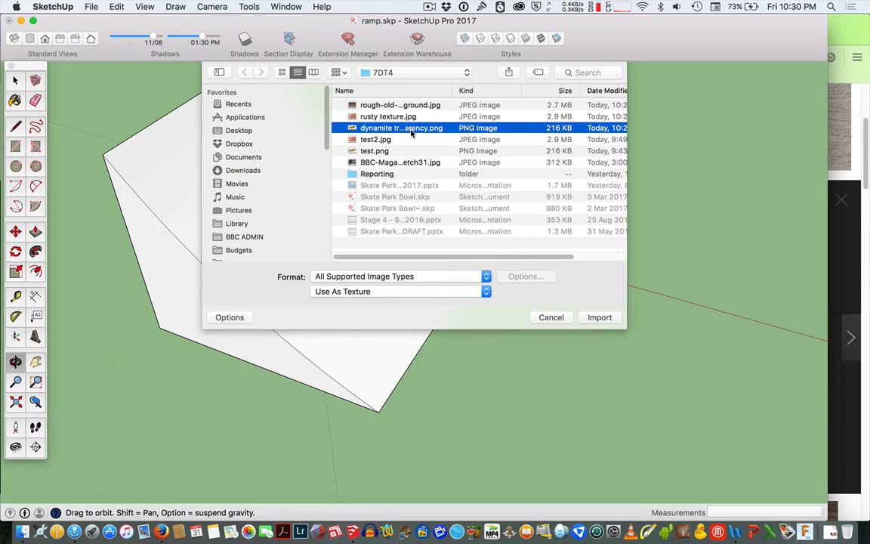
click(417, 296)
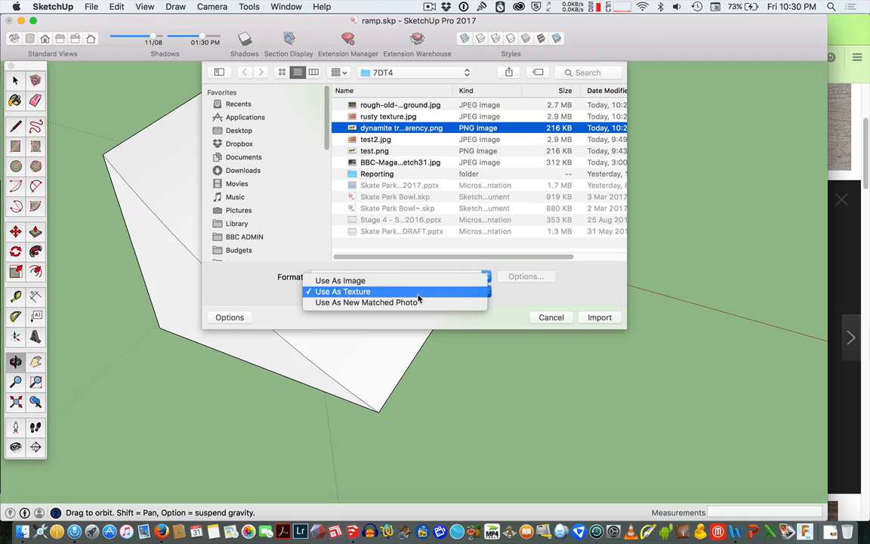
click(283, 291)
click(358, 294)
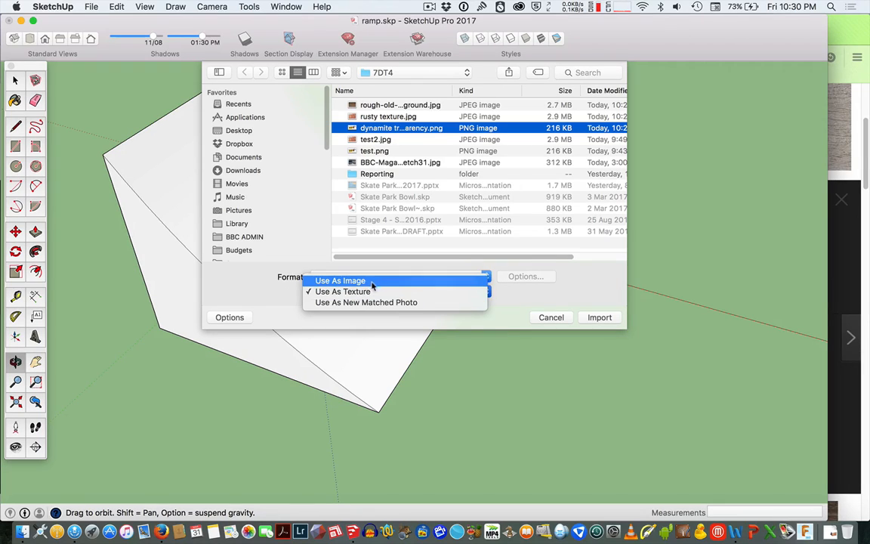
click(374, 281)
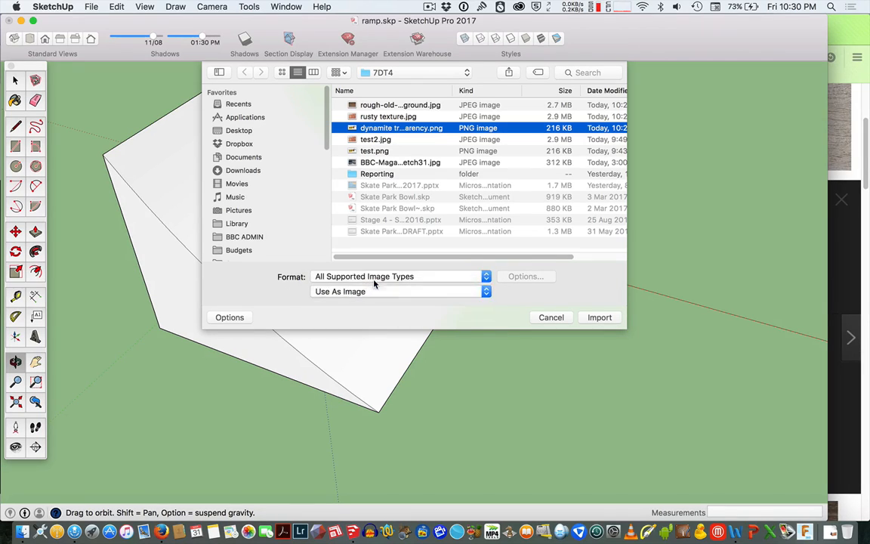
click(600, 317)
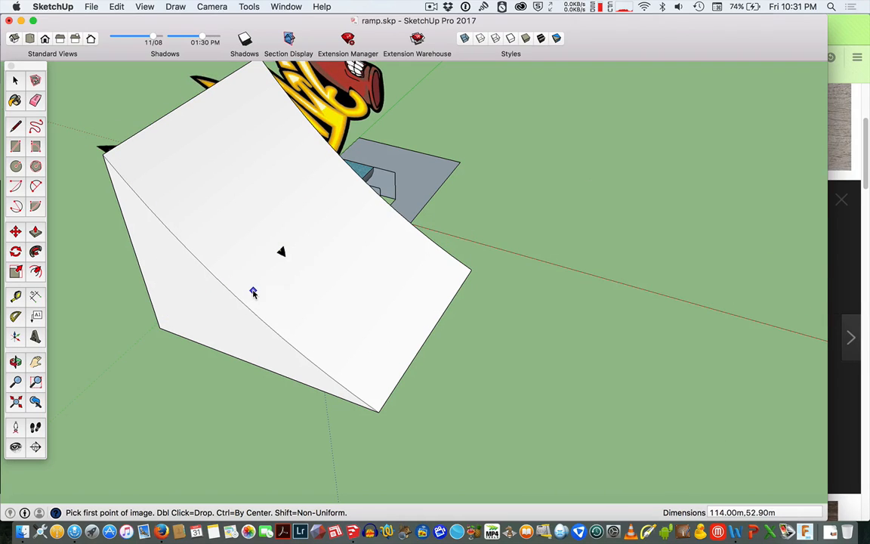
click(253, 290)
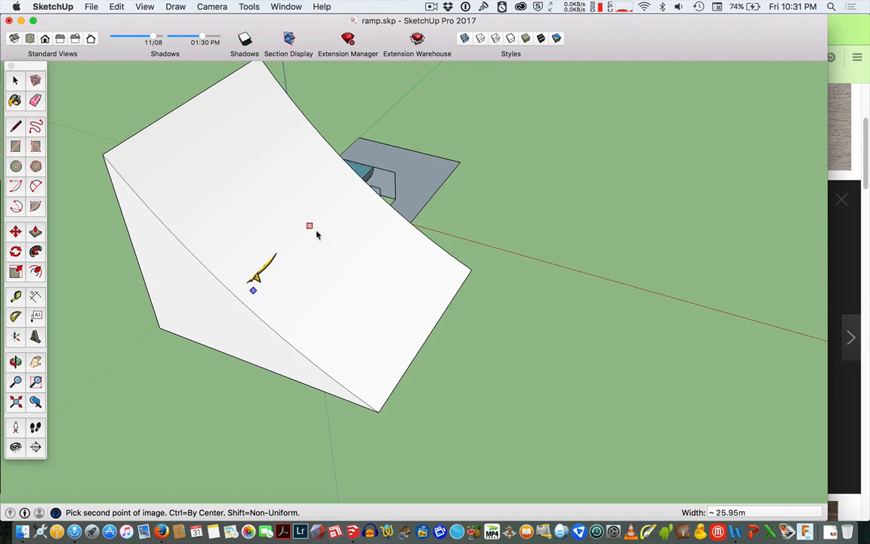
key(o)
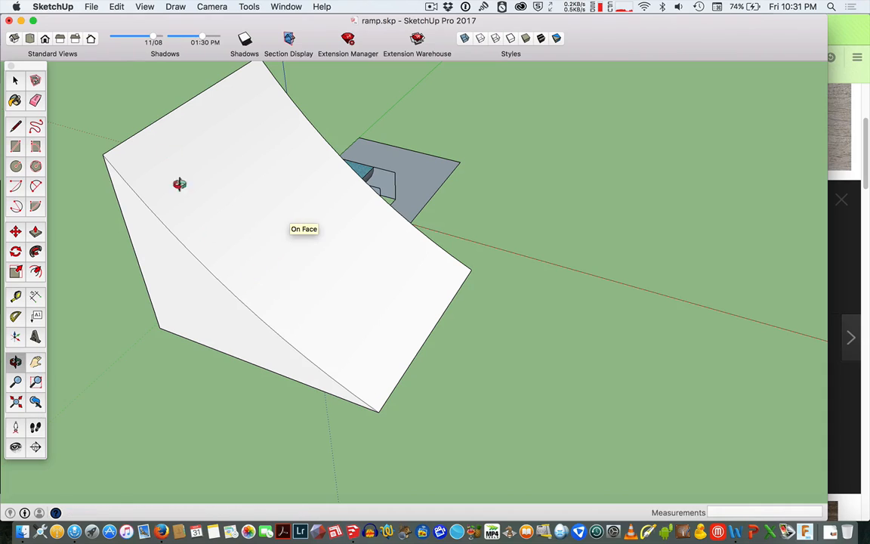
Import dynamite transparency.png as an image again and place it small near the ramp's lower corner.
click(93, 7)
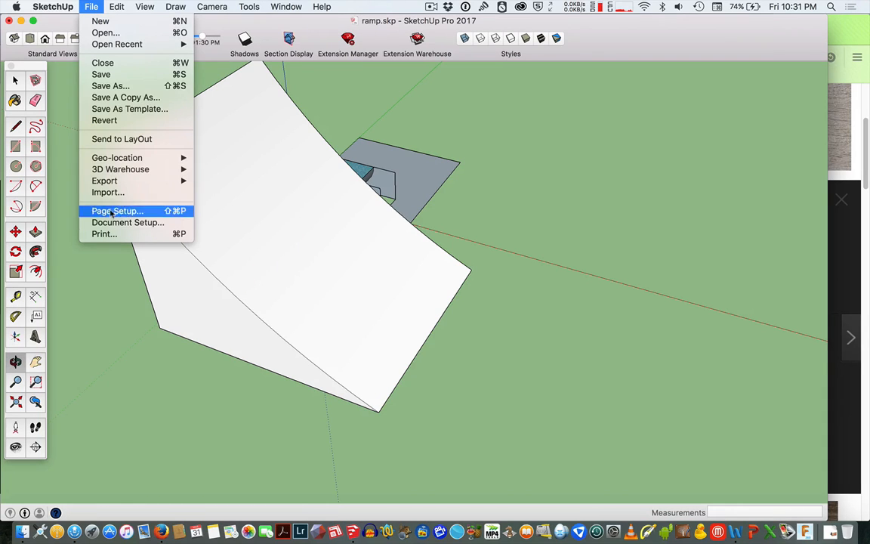
click(135, 193)
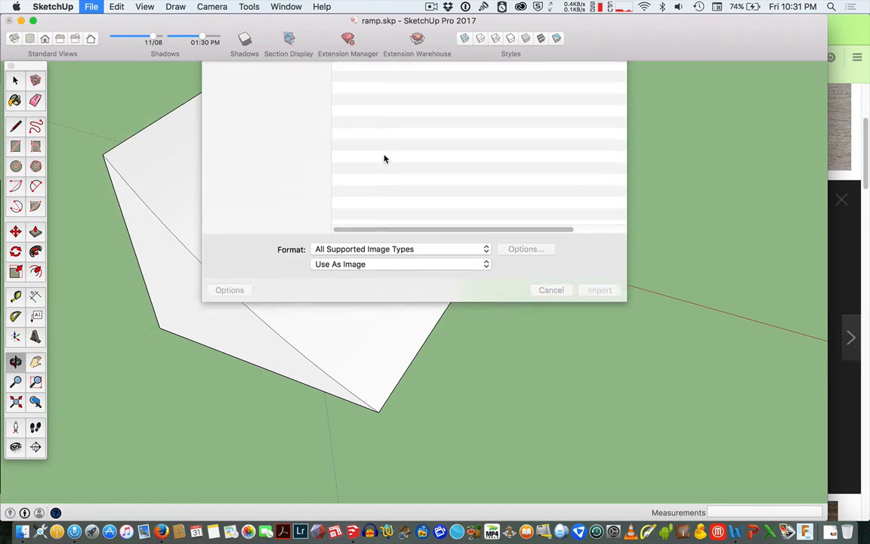
click(392, 128)
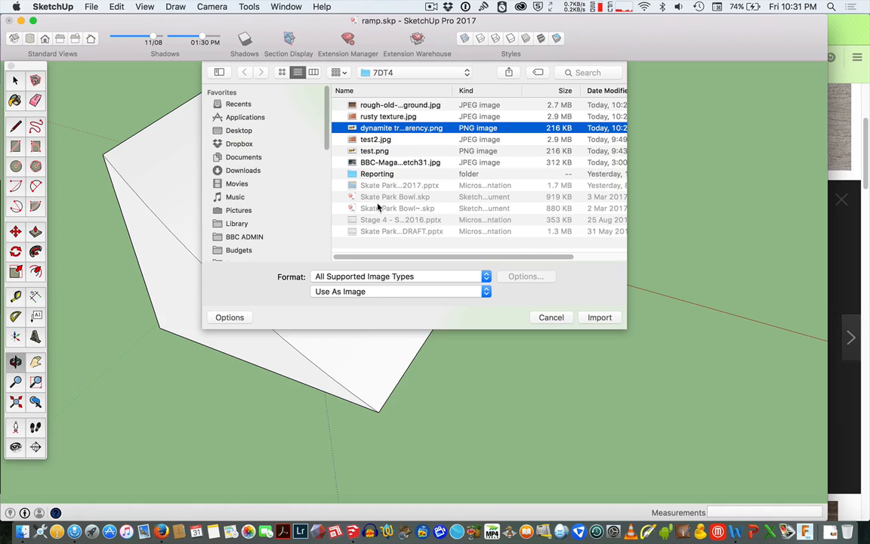
click(372, 291)
click(346, 291)
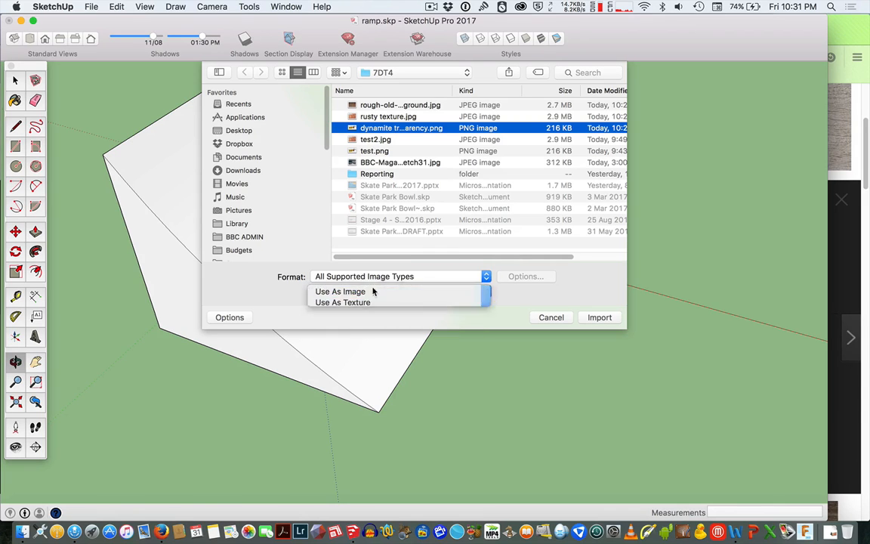
click(599, 316)
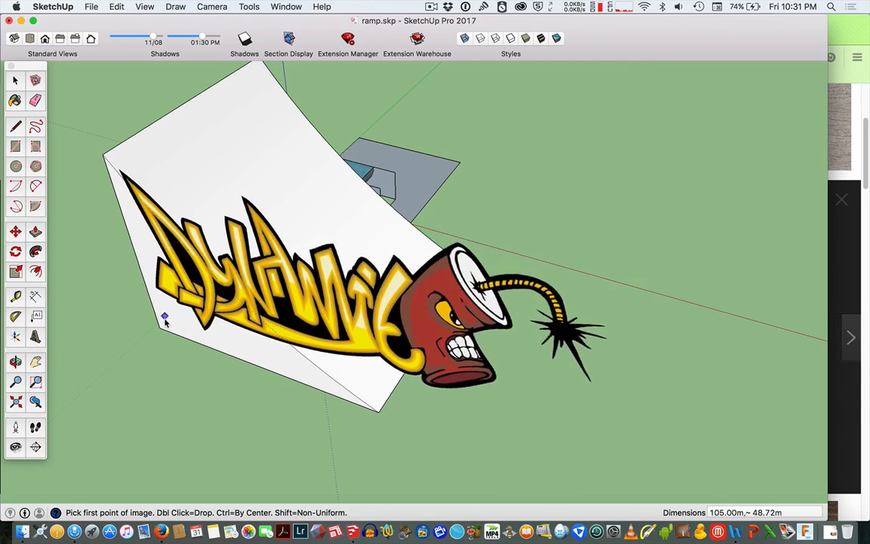
click(165, 322)
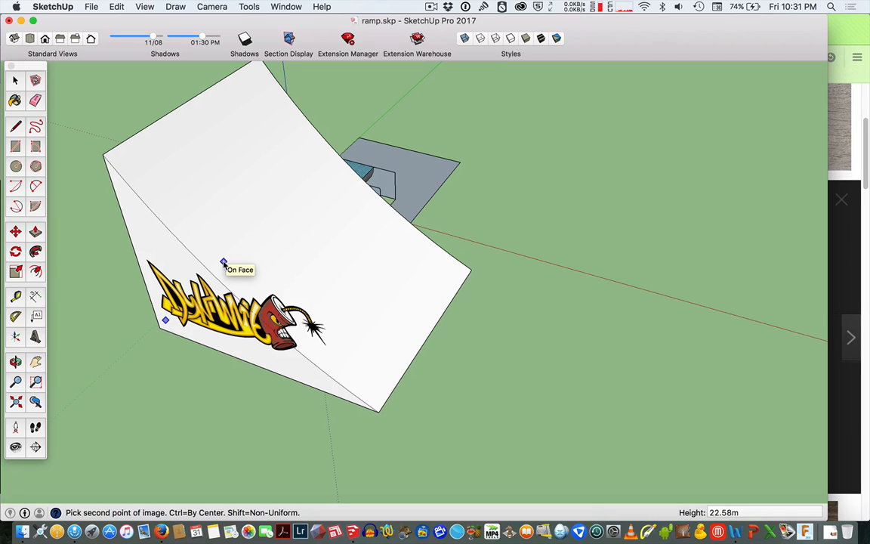
click(194, 294)
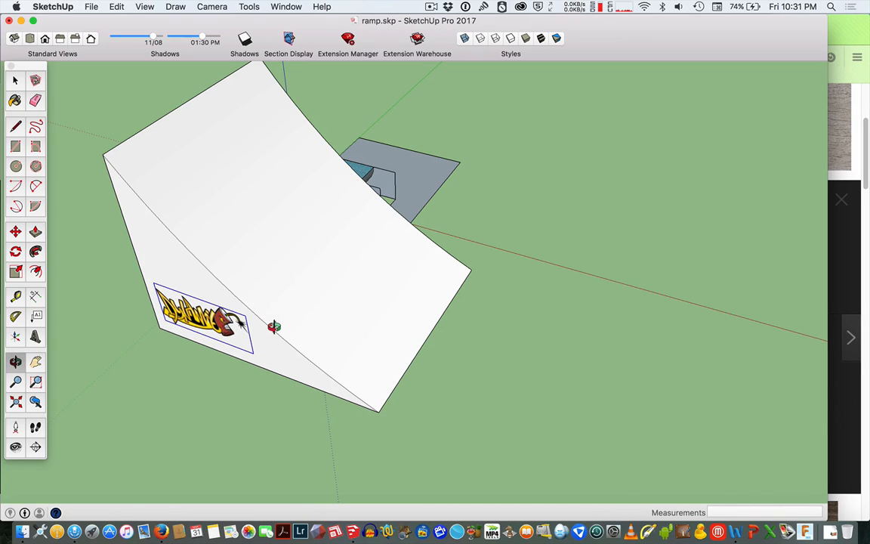
Orbit slightly and delete the placed graffiti image.
drag(274, 326, 324, 320)
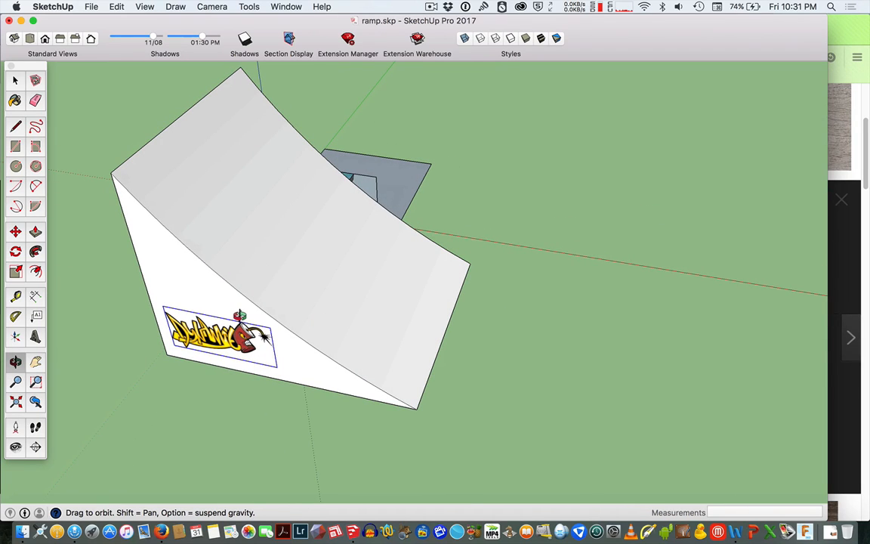
key(Delete)
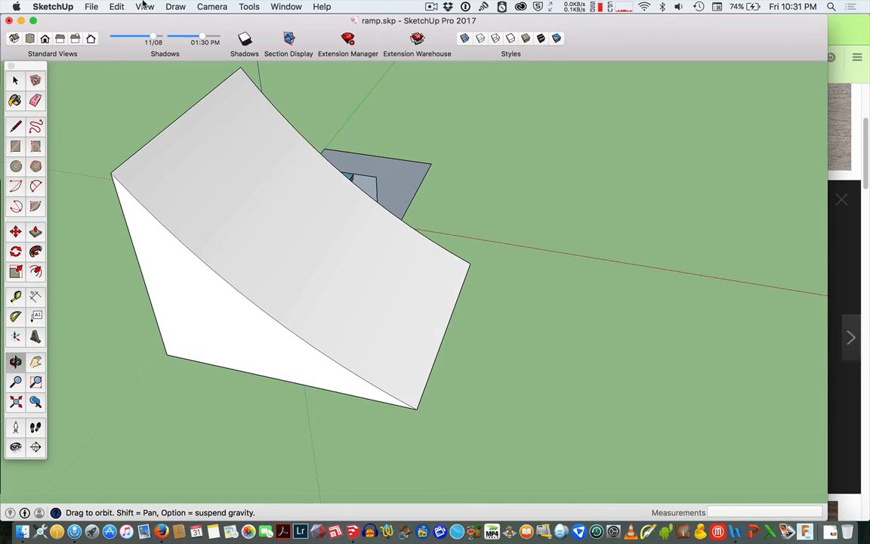
Import dynamite transparency.png as a texture and paint it in small tiles onto the ramp's triangular side face.
click(91, 7)
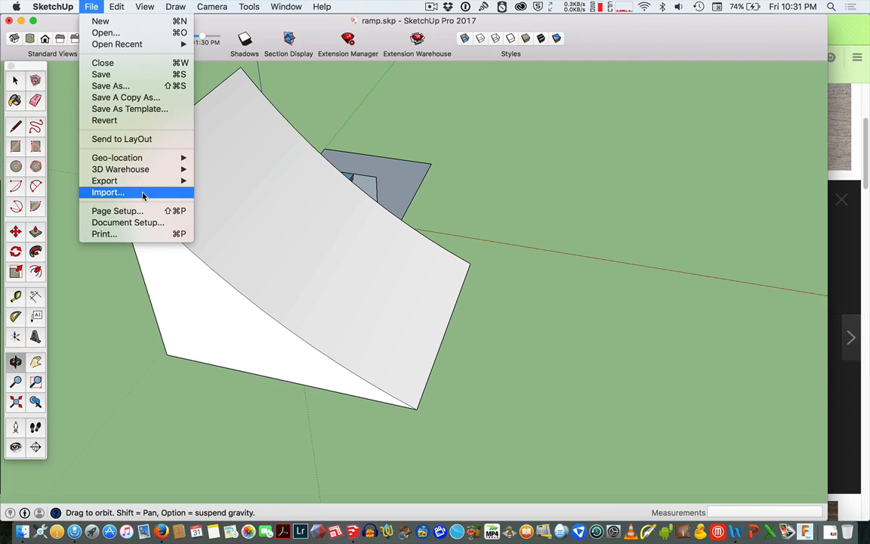
click(160, 192)
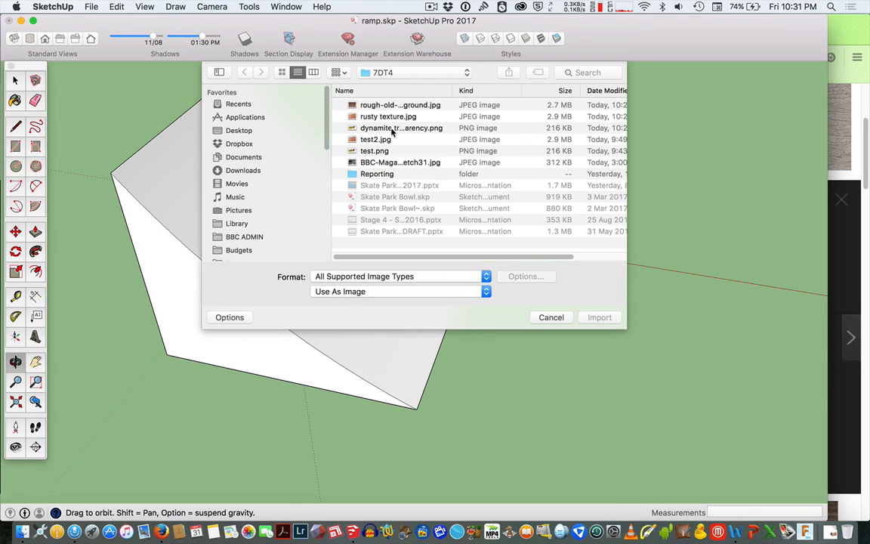
click(392, 128)
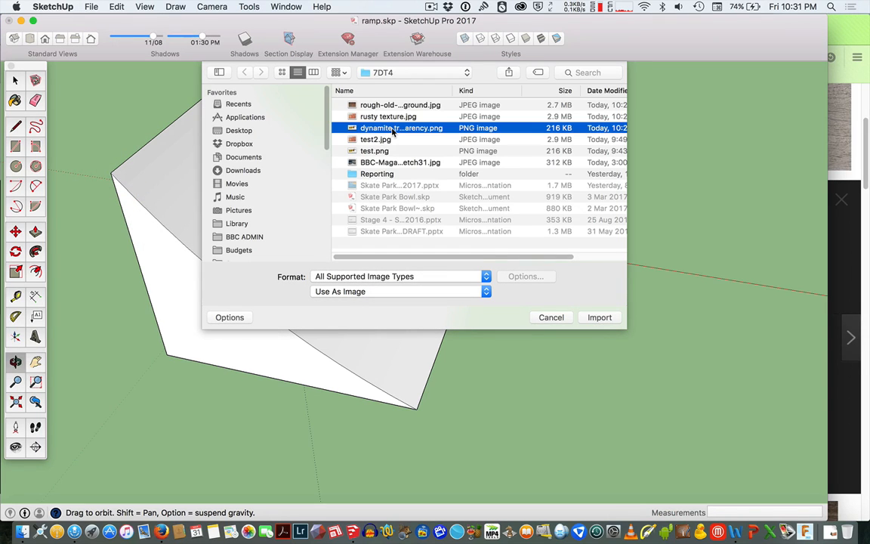
click(377, 293)
click(369, 302)
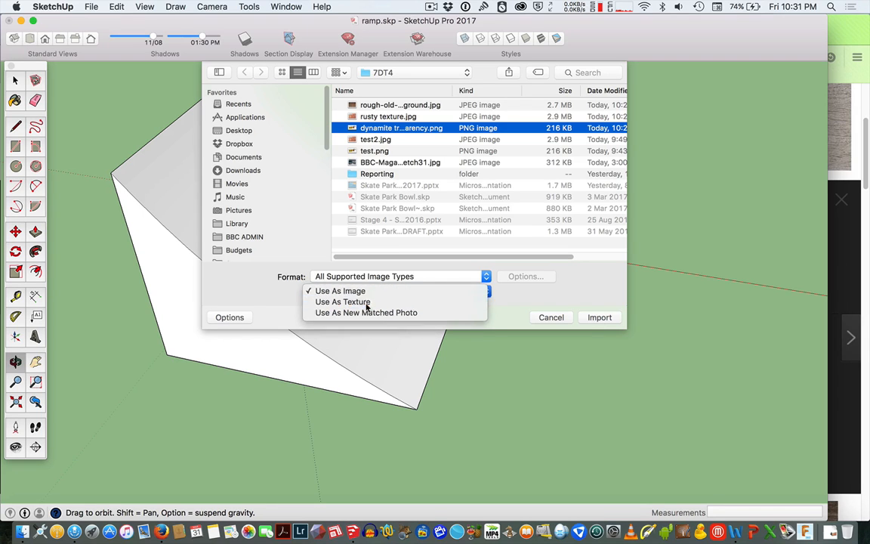
click(600, 317)
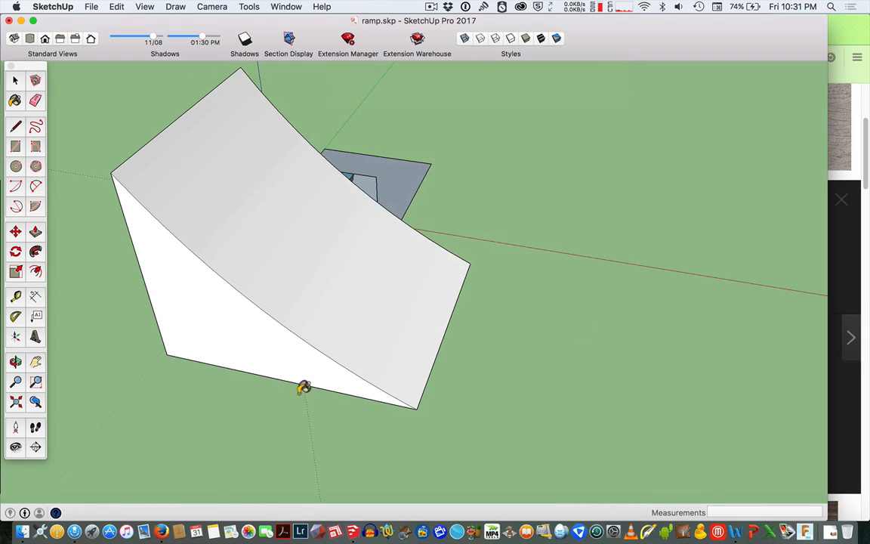
click(173, 344)
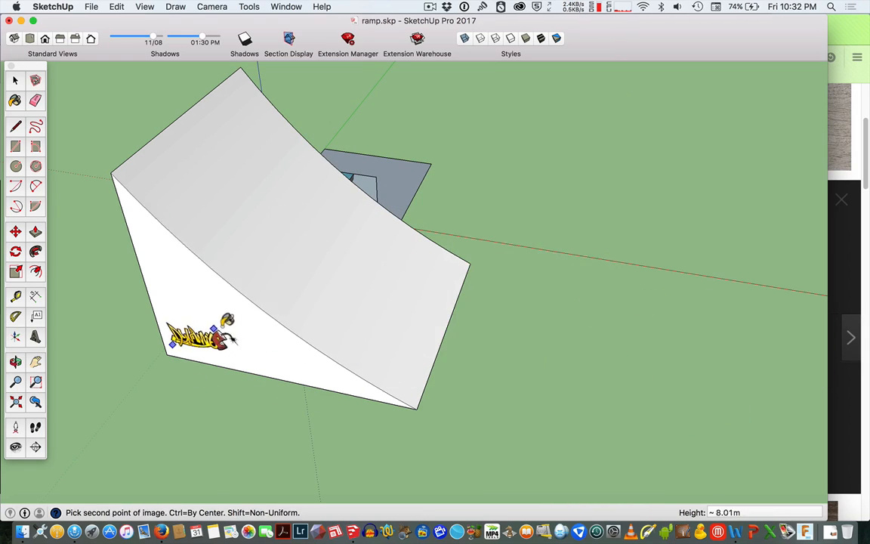
click(265, 314)
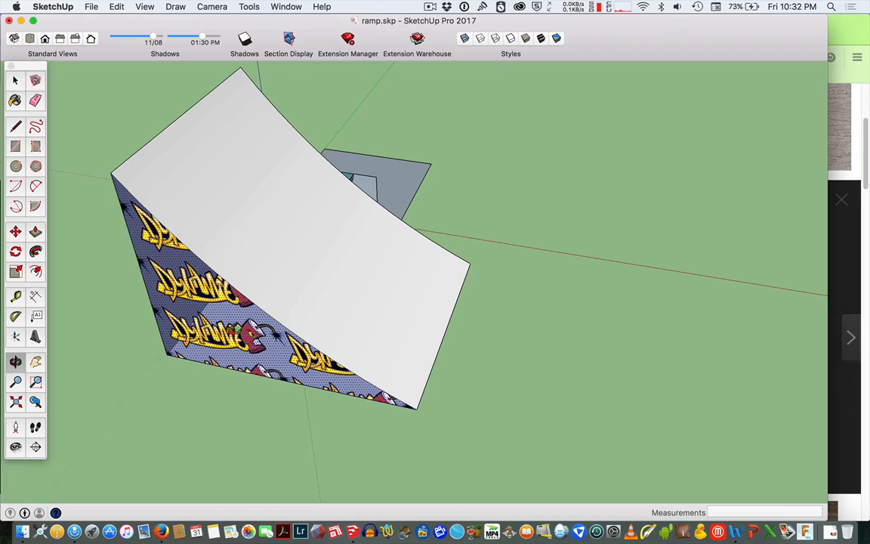
Import rusty texture.jpg as an image over the ramp's side face, orbit around it, and delete the image.
drag(219, 329, 321, 225)
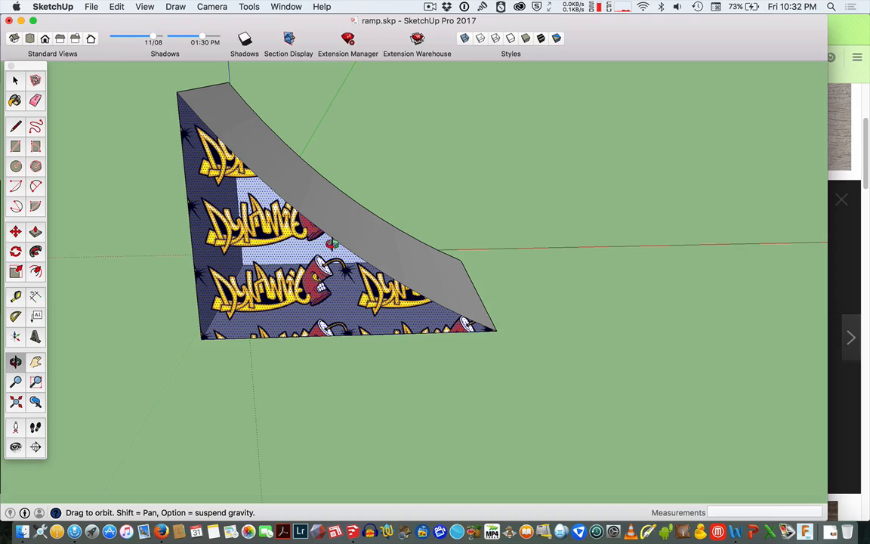
click(91, 7)
click(146, 196)
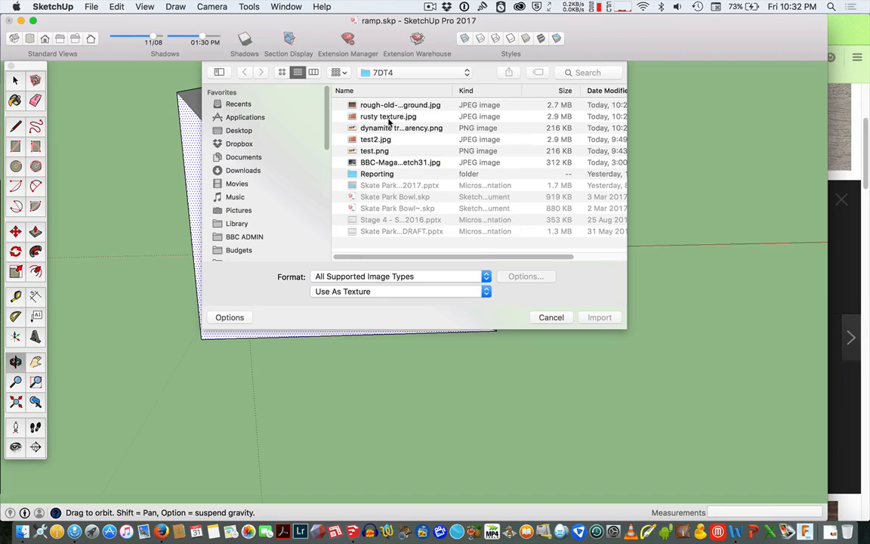
click(389, 117)
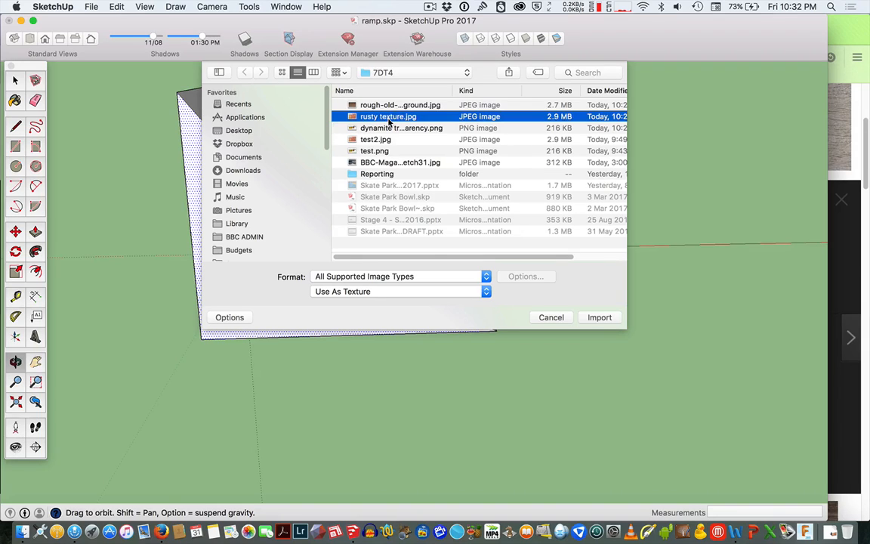
click(413, 291)
click(355, 279)
click(600, 317)
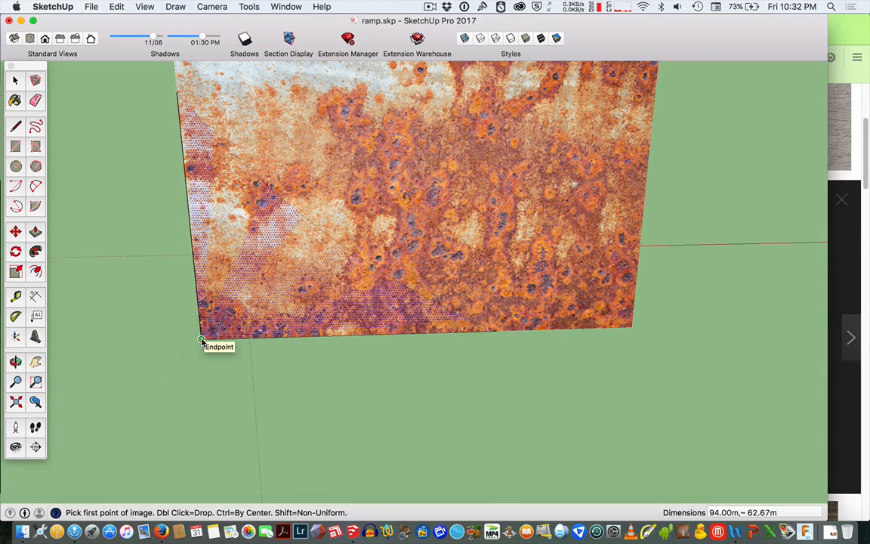
click(201, 340)
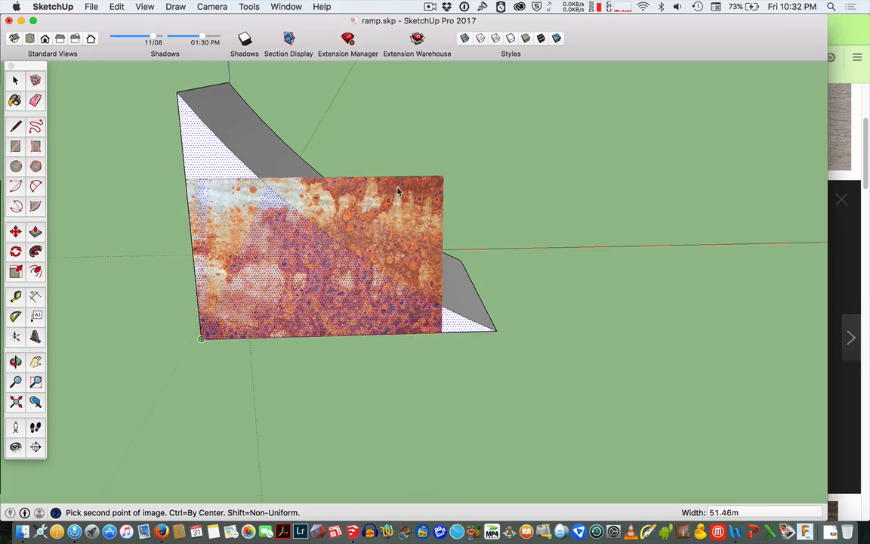
click(177, 92)
key(o)
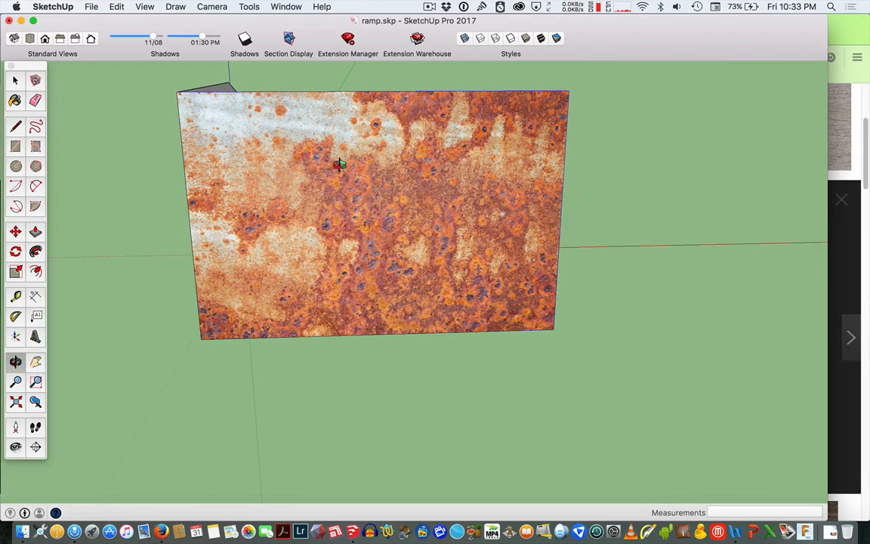
drag(338, 165, 60, 385)
drag(374, 252, 509, 132)
key(space)
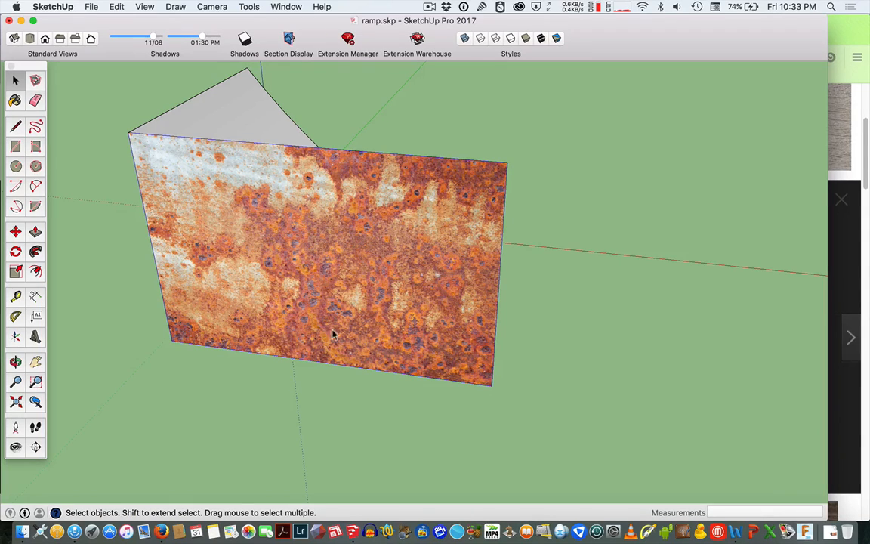
key(Delete)
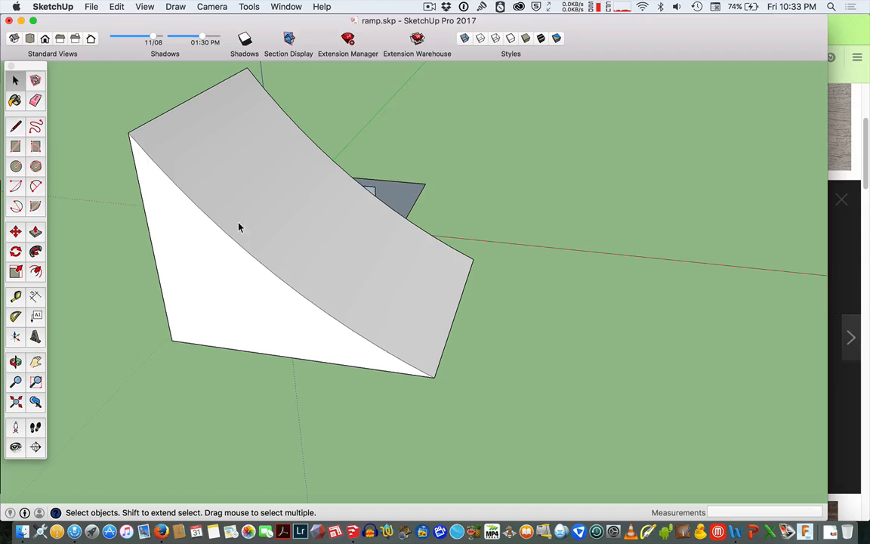
Import rusty texture.jpg as a texture and paint it across the ramp's side face from its bottom corner to its top corner.
click(89, 6)
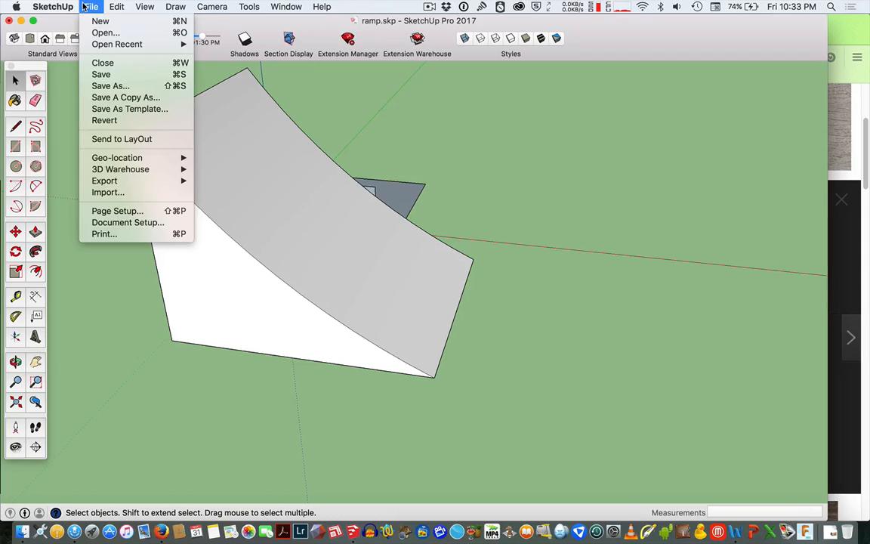
click(147, 194)
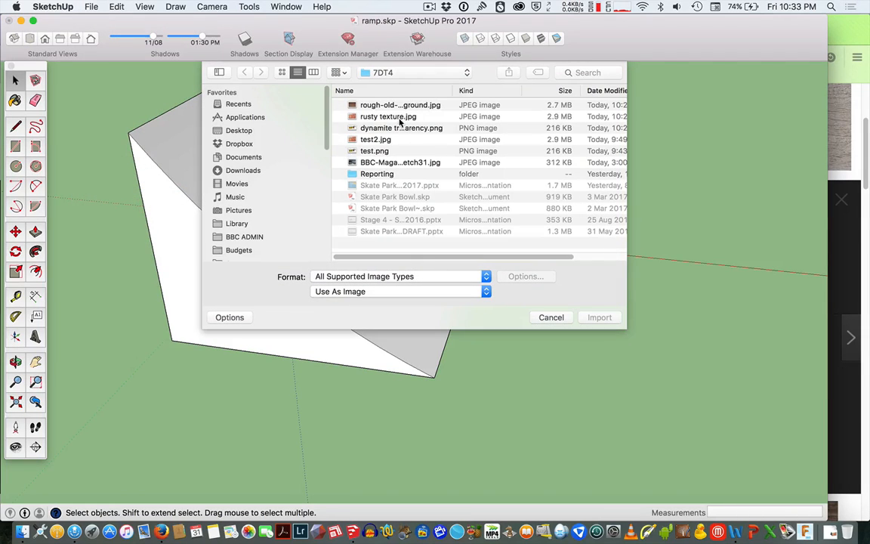
click(400, 118)
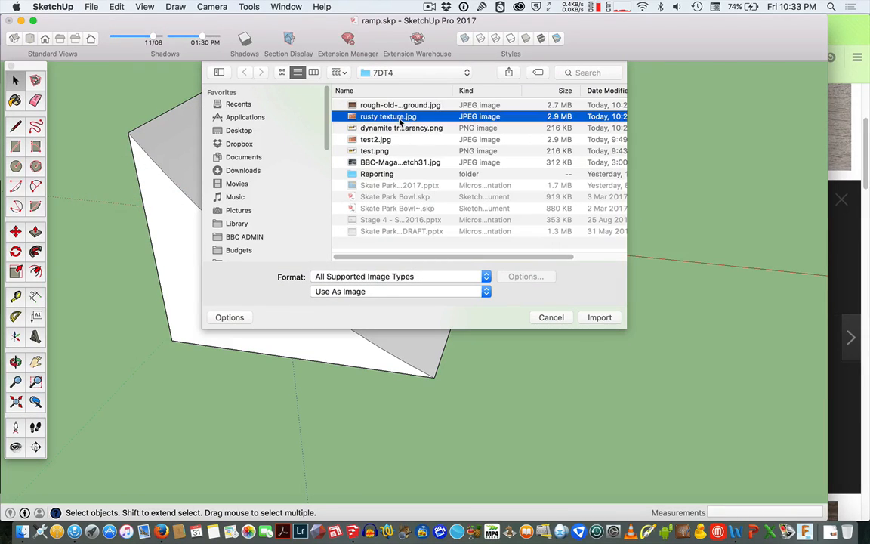
click(394, 292)
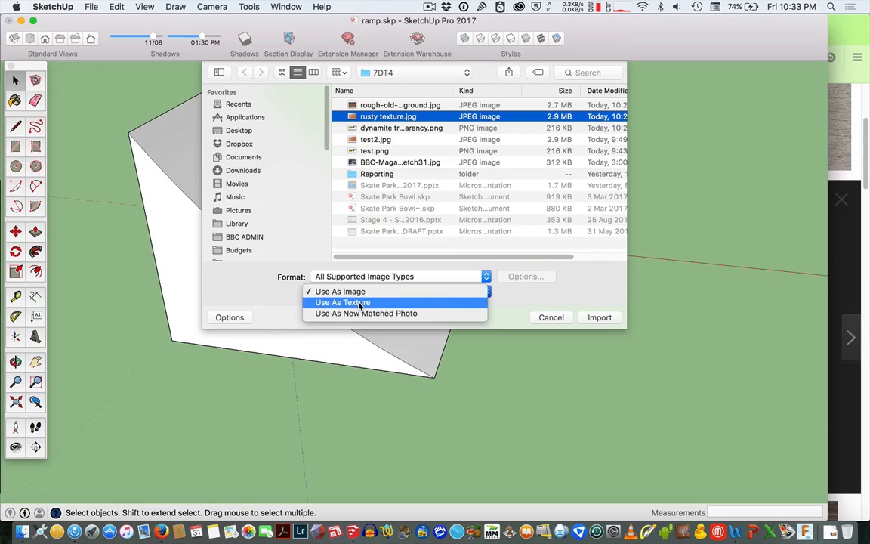
click(361, 302)
click(599, 317)
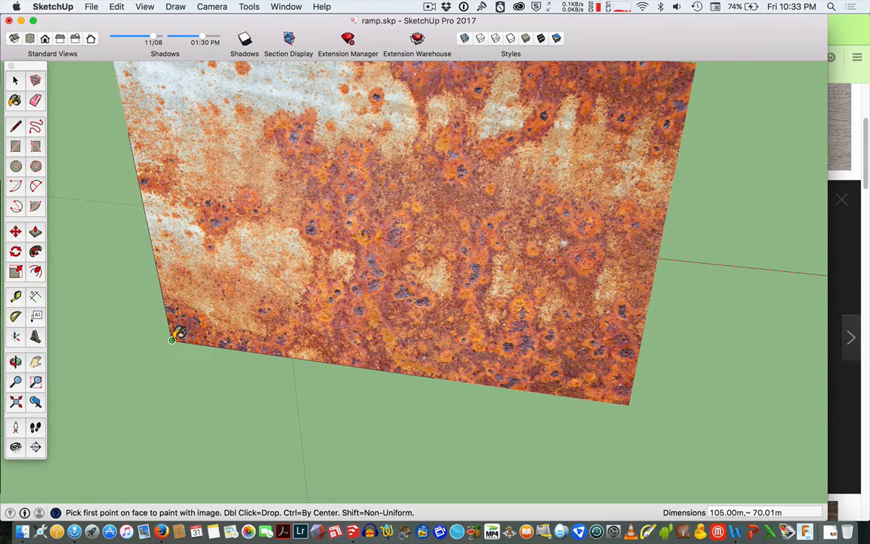
click(172, 339)
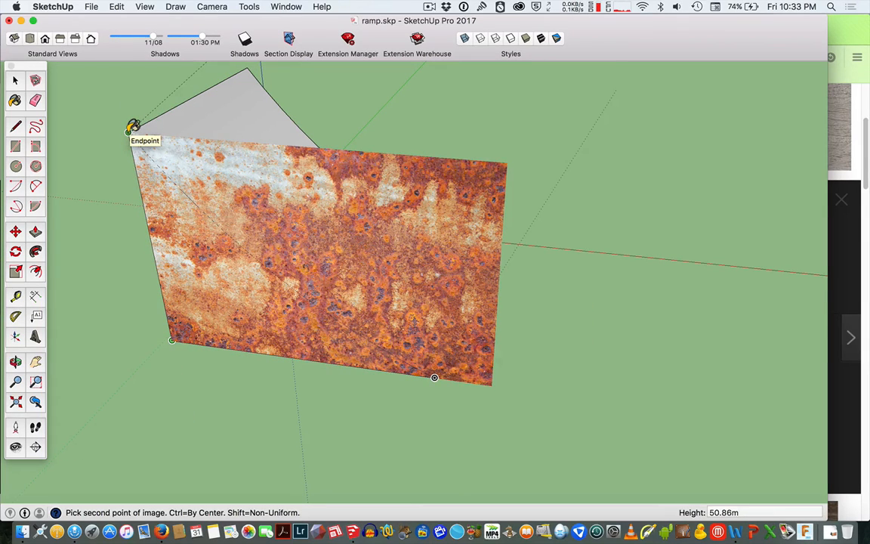
click(129, 130)
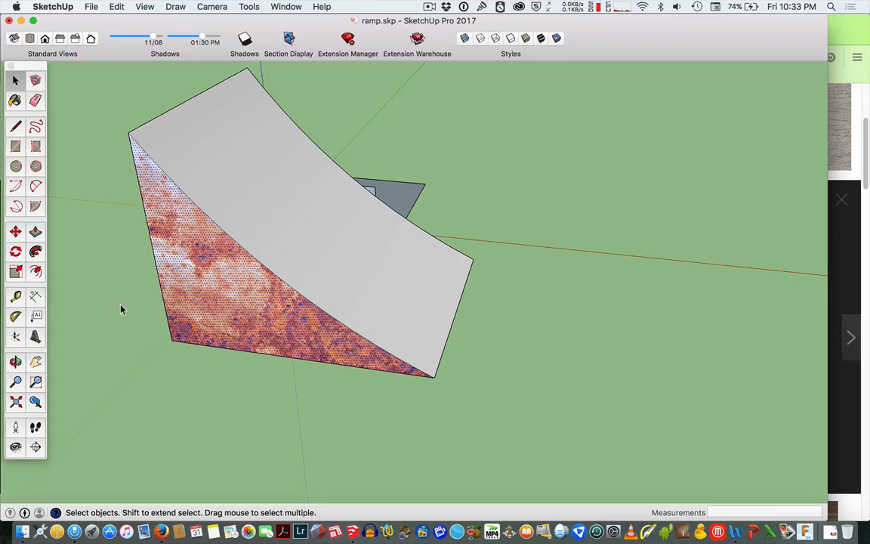
Import rusty texture.jpg as a texture again and paint it onto the ramp's narrow end face.
key(o)
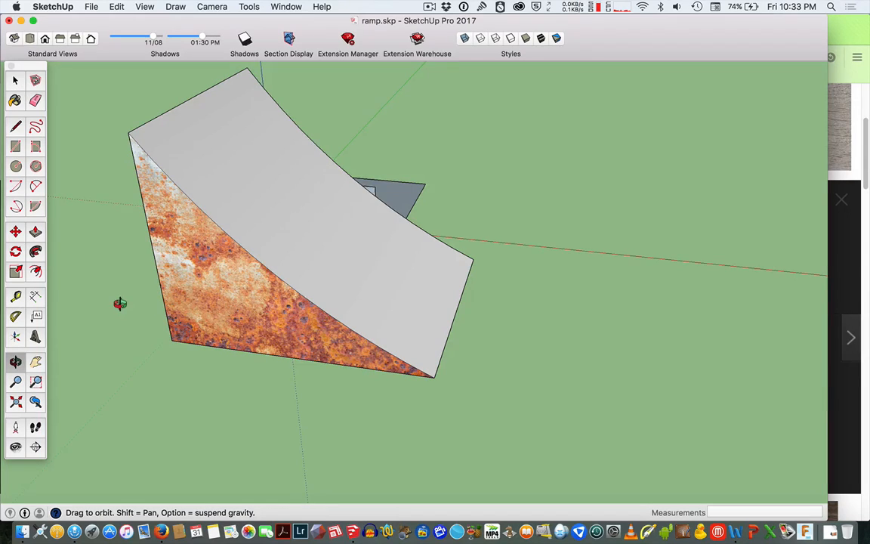
drag(121, 302, 160, 312)
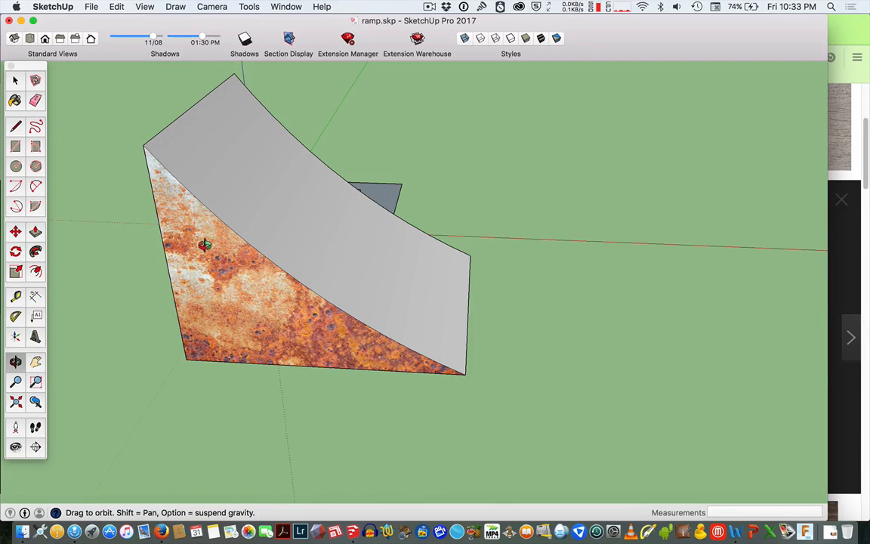
click(89, 7)
click(133, 195)
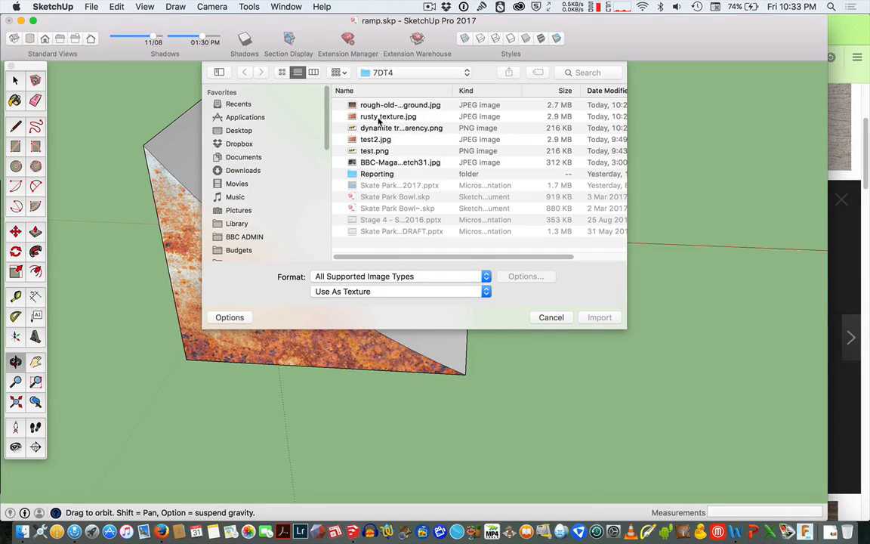
click(384, 117)
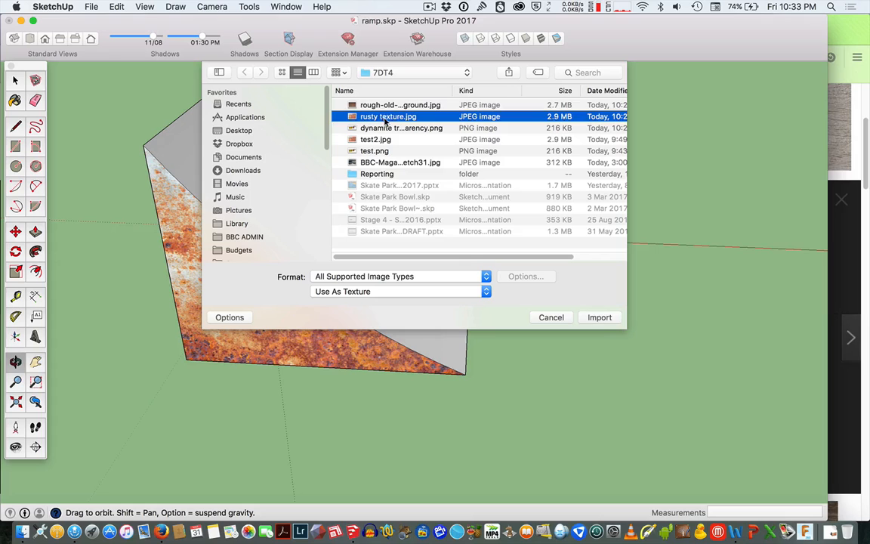
click(598, 318)
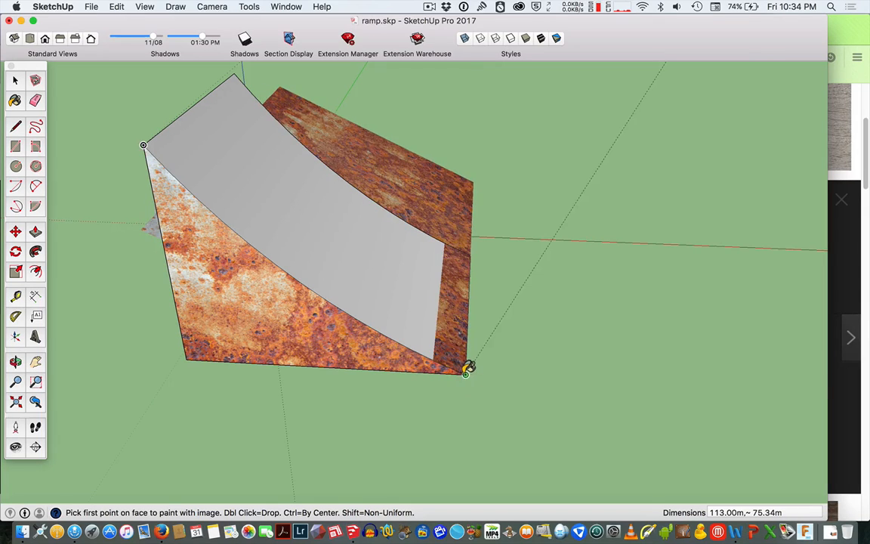
click(465, 372)
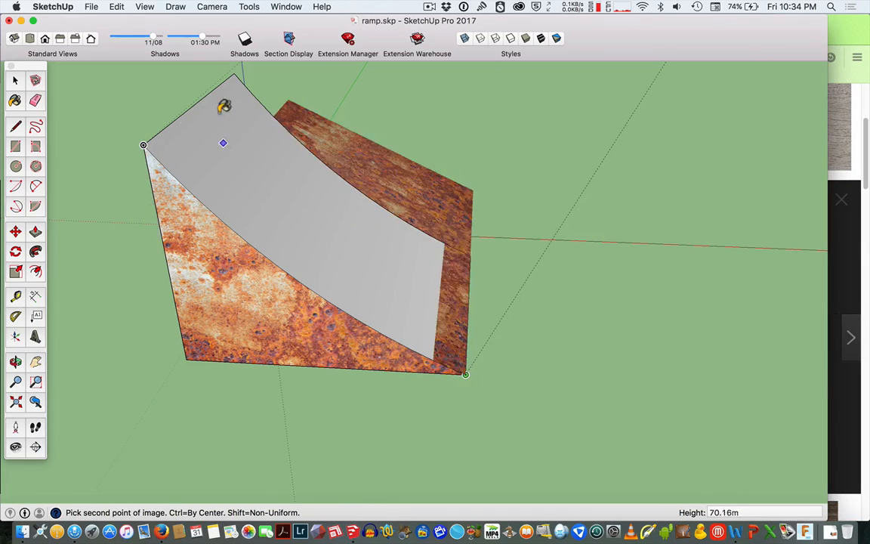
click(235, 75)
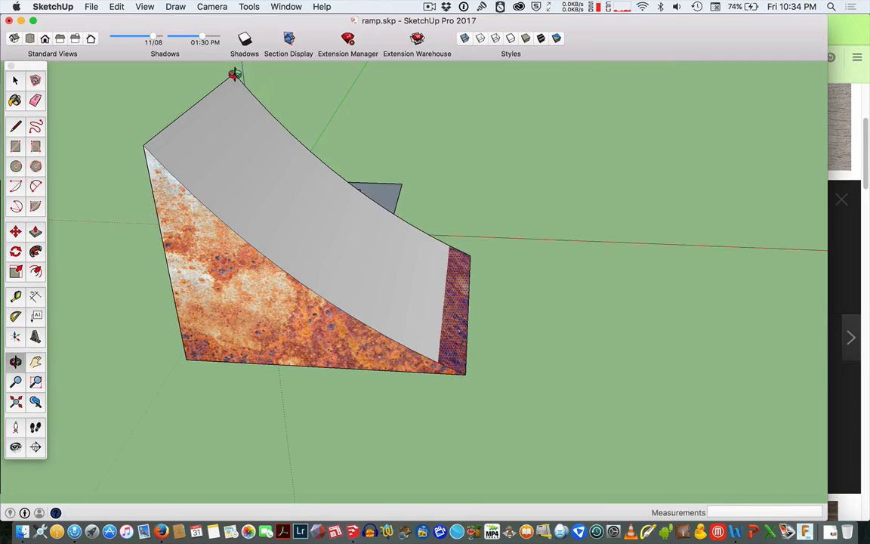
click(371, 255)
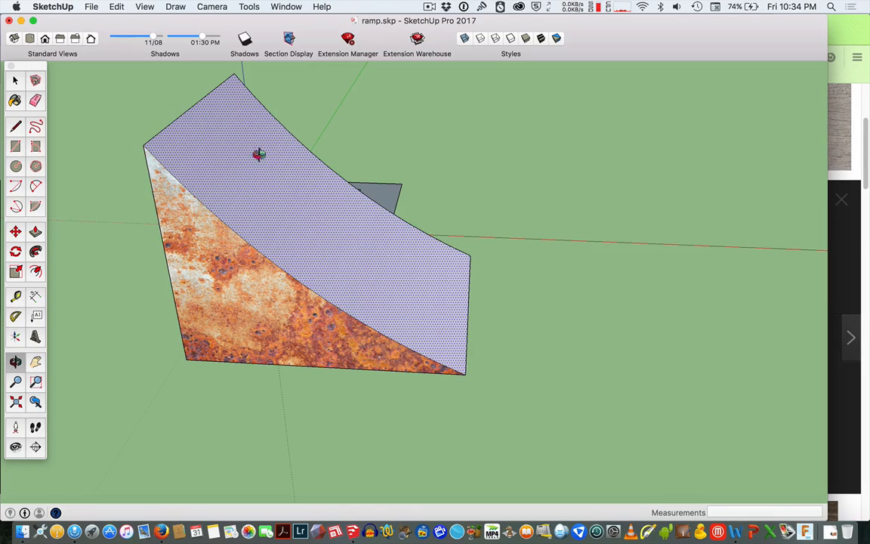
key(space)
click(105, 104)
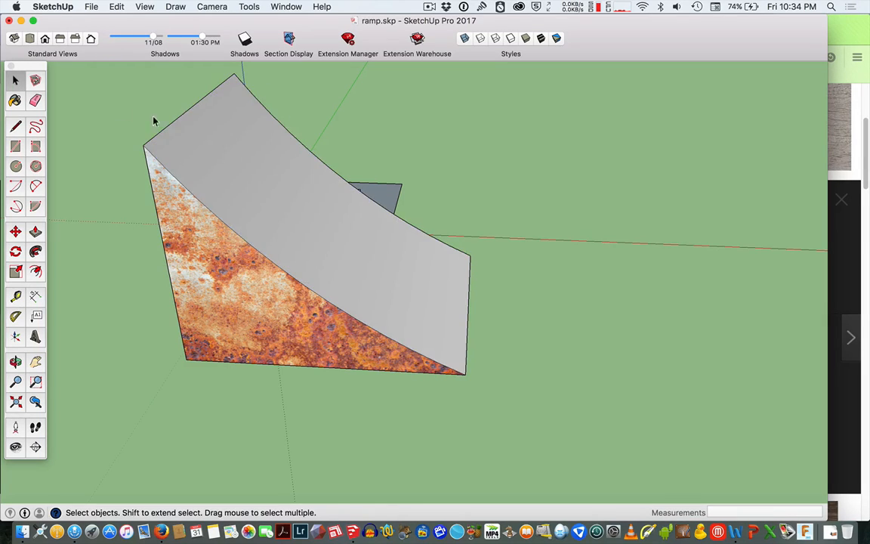
click(248, 160)
right_click(249, 160)
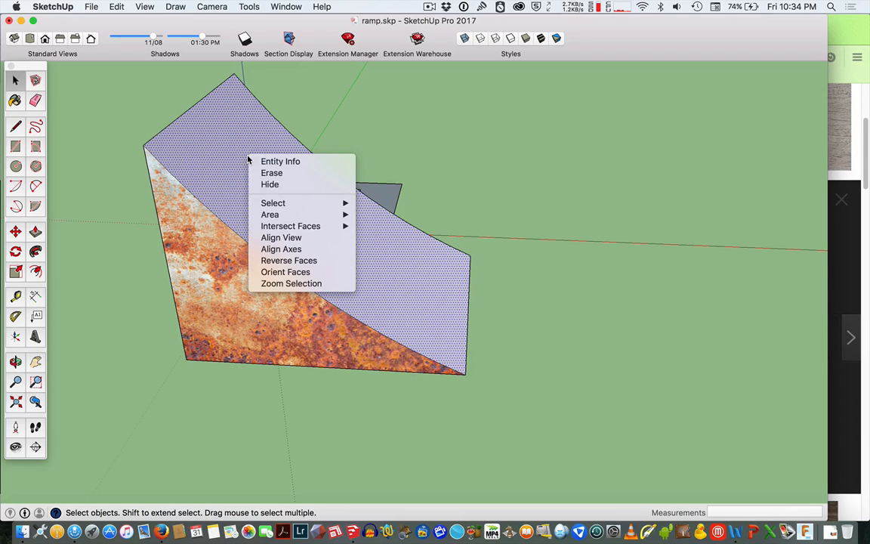
click(149, 99)
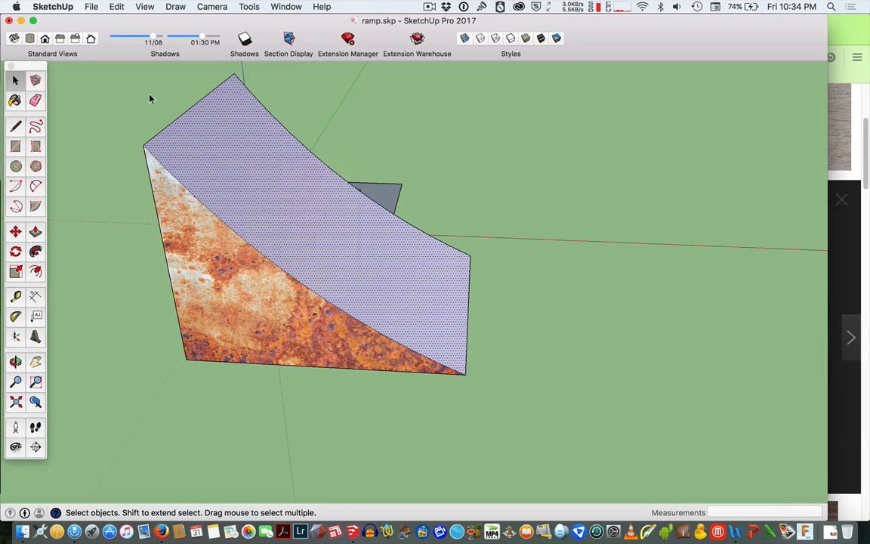
Paint the ramp's curved riding surface with the rusty texture material from the materials in the model.
click(18, 100)
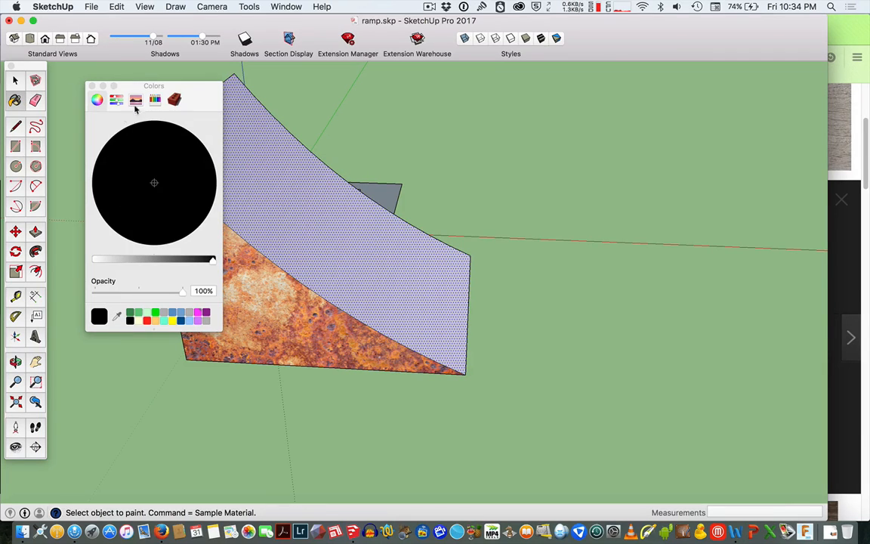
click(174, 101)
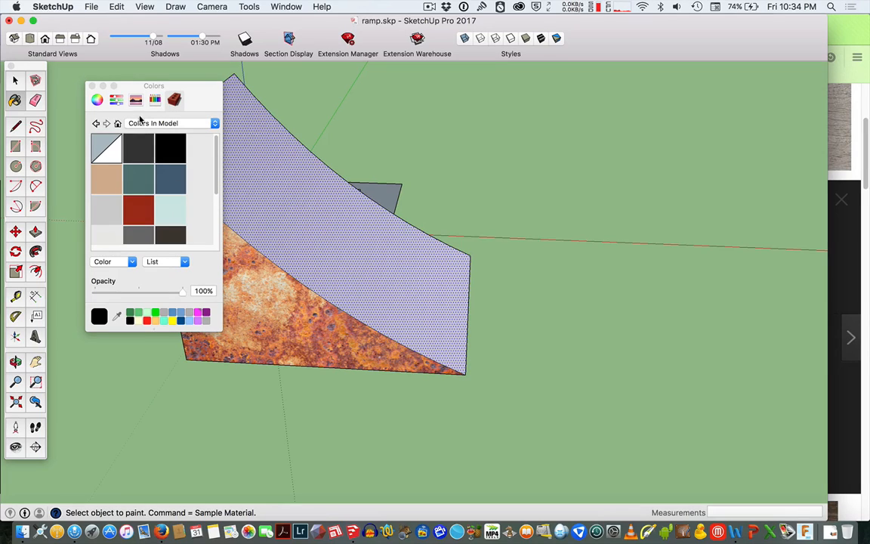
click(146, 123)
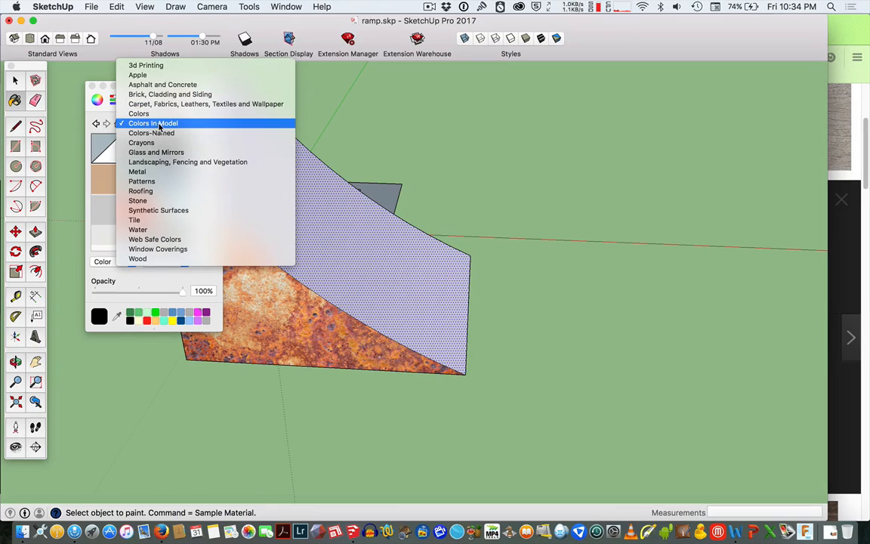
click(146, 124)
scroll(195, 208, down, 5)
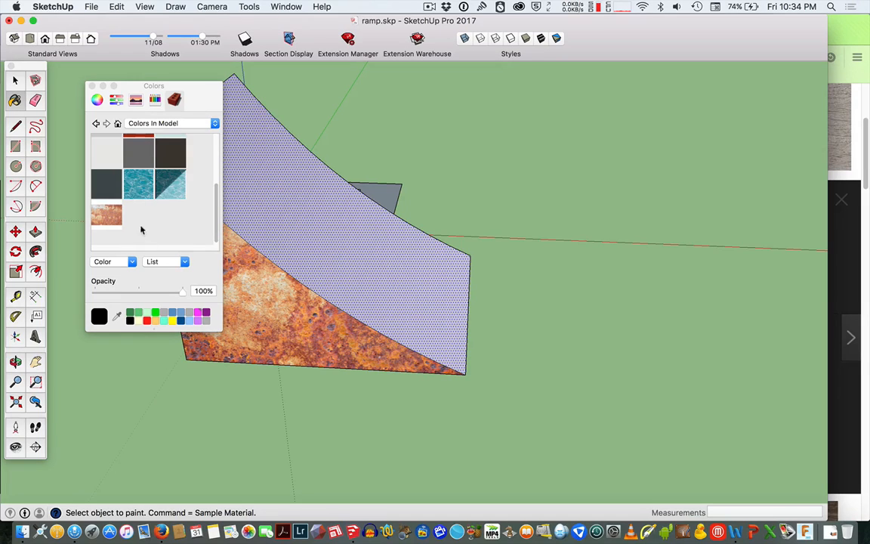
click(303, 221)
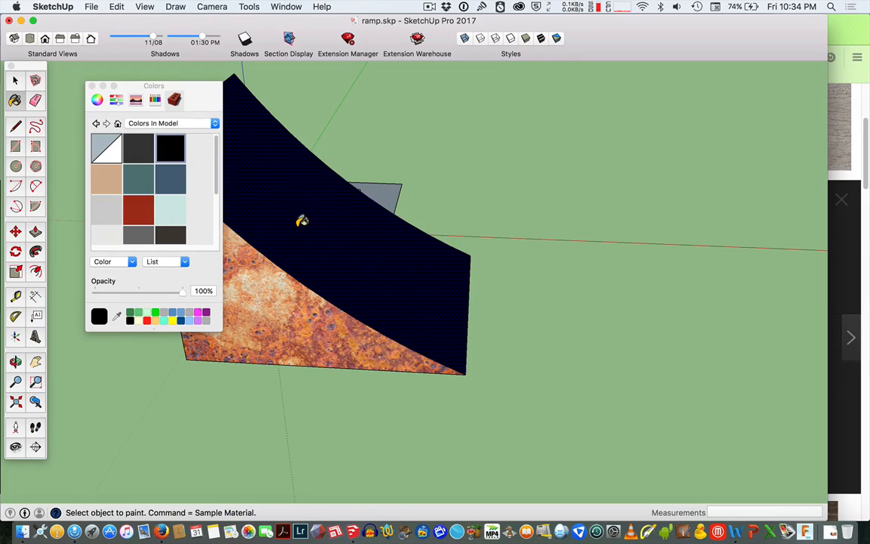
scroll(183, 198, down, 3)
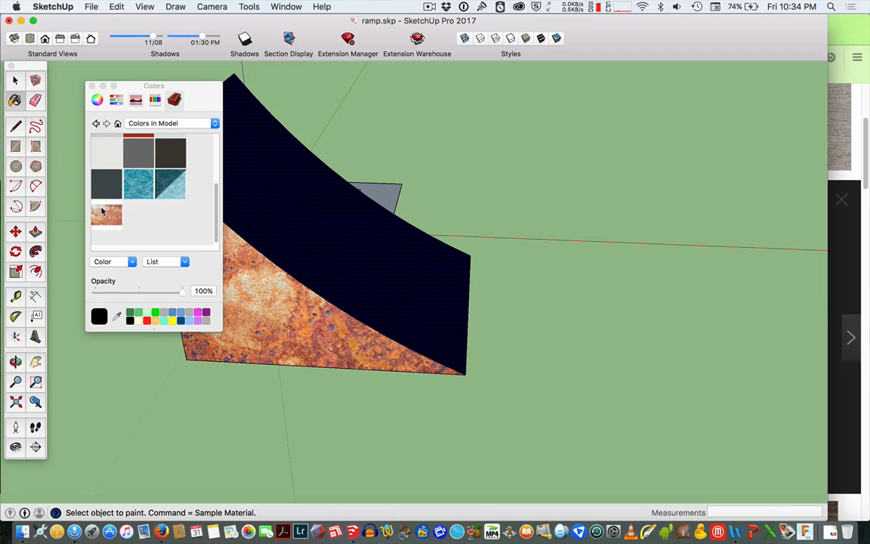
click(104, 219)
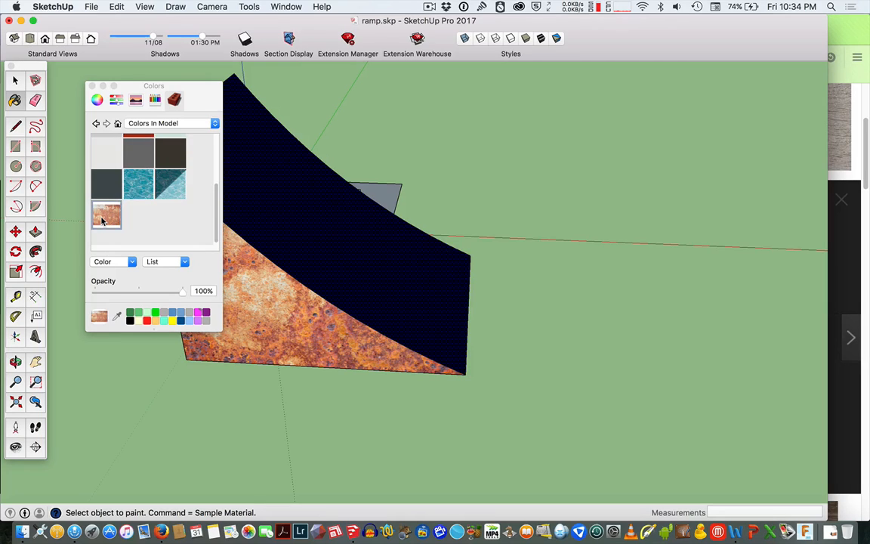
click(286, 200)
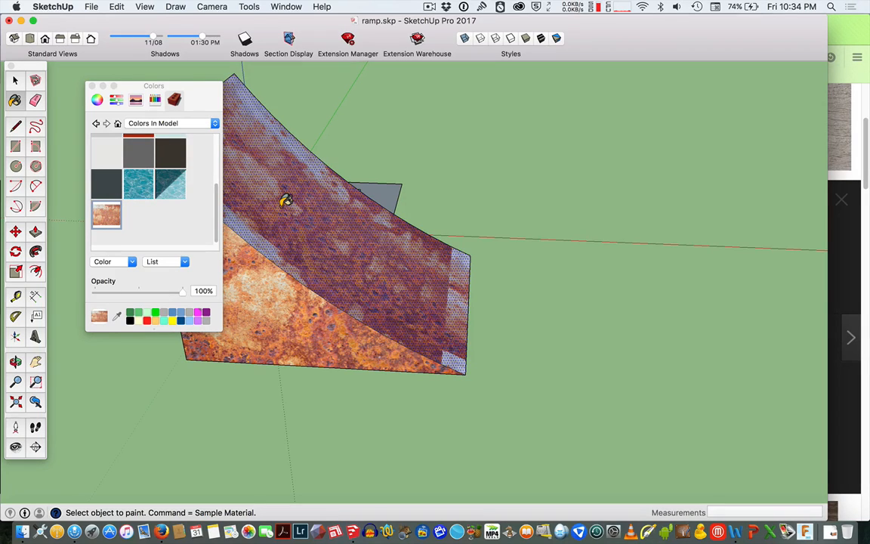
Paint the ramp's flat back face with the rusty texture material as well.
click(158, 123)
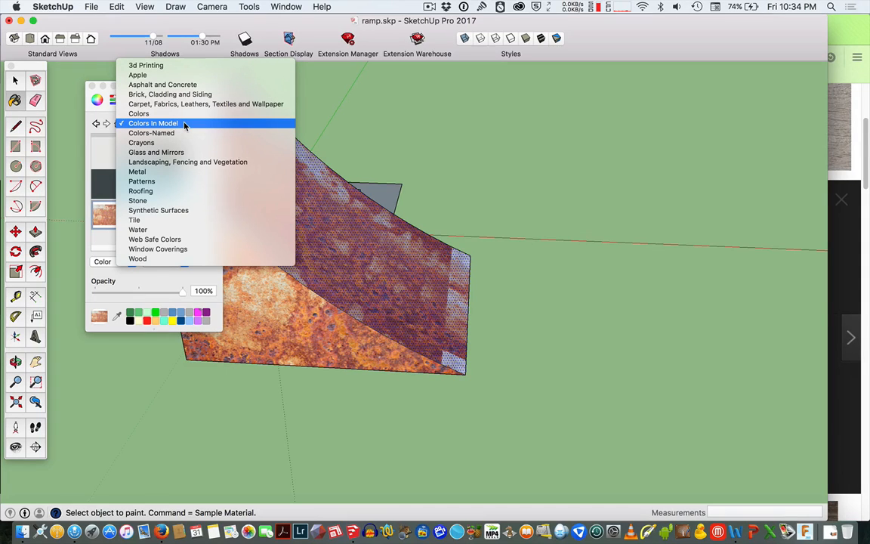
click(184, 124)
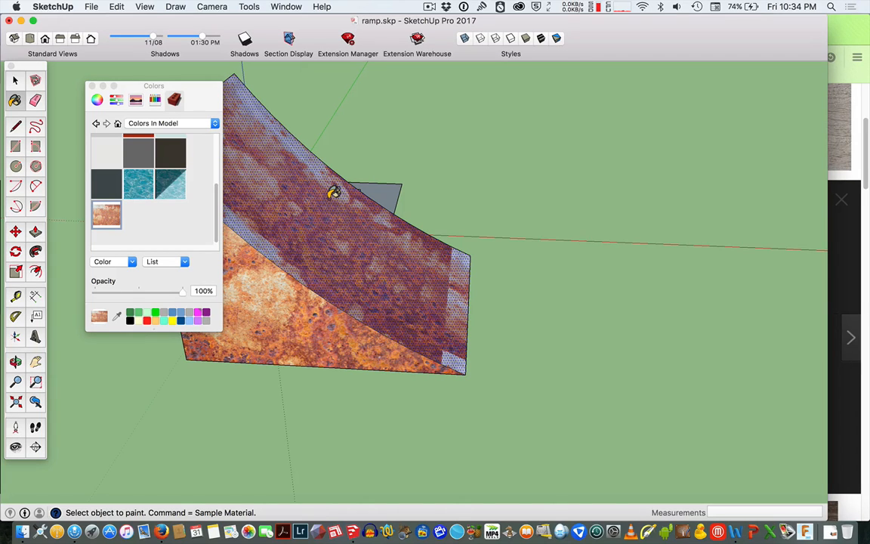
key(o)
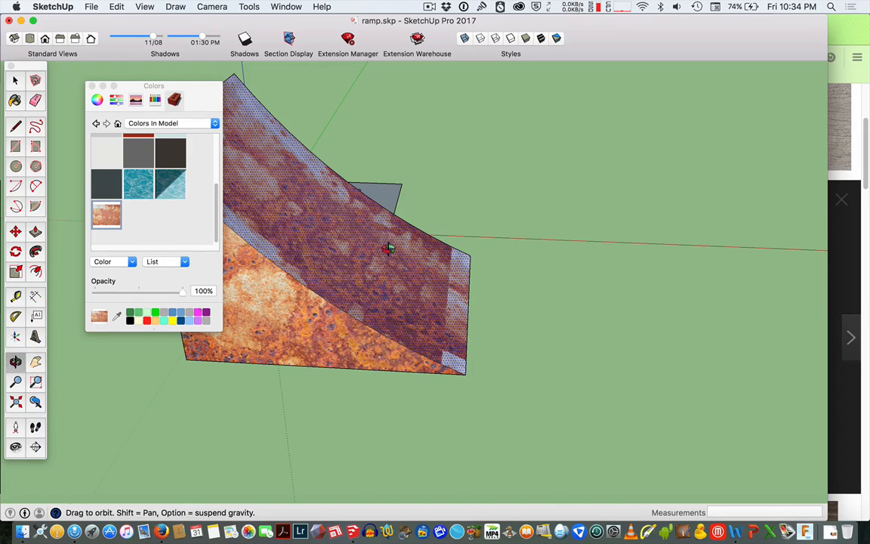
mouse_move(388, 247)
mouse_down()
mouse_move(252, 324)
mouse_move(89, 394)
mouse_up()
drag(546, 210, 389, 143)
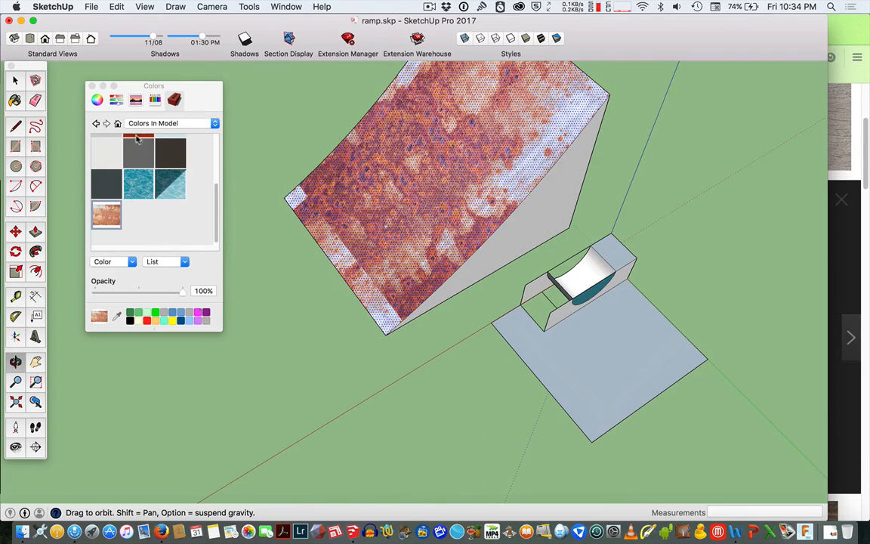
click(15, 100)
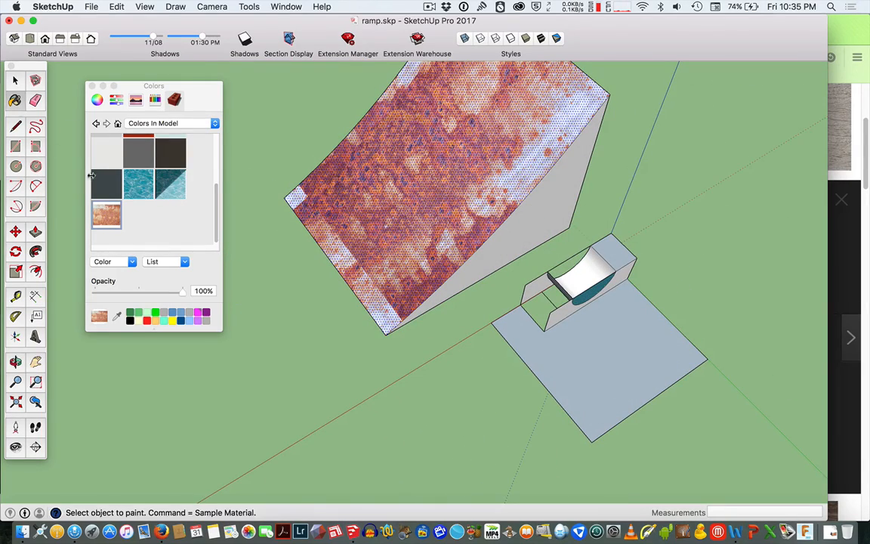
click(561, 184)
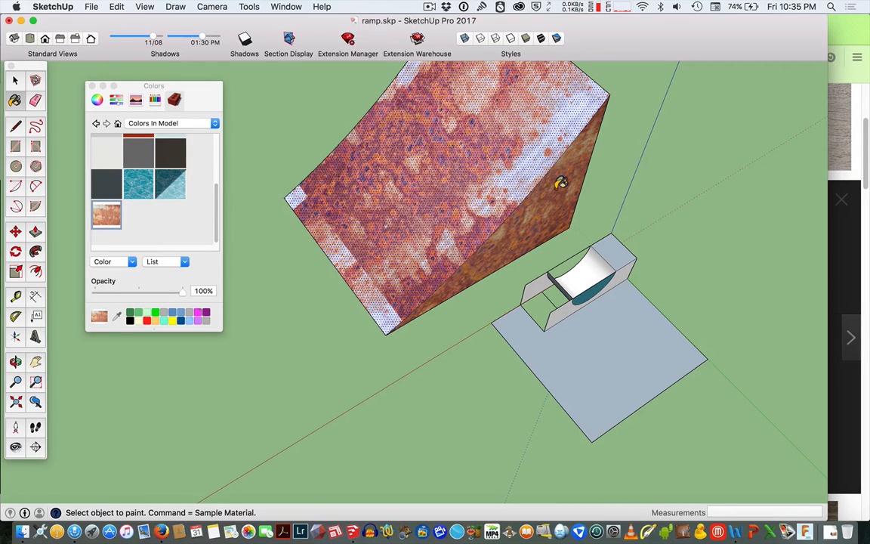
Delete the tsunami image covering the large ramp's front face.
key(o)
drag(560, 183, 382, 127)
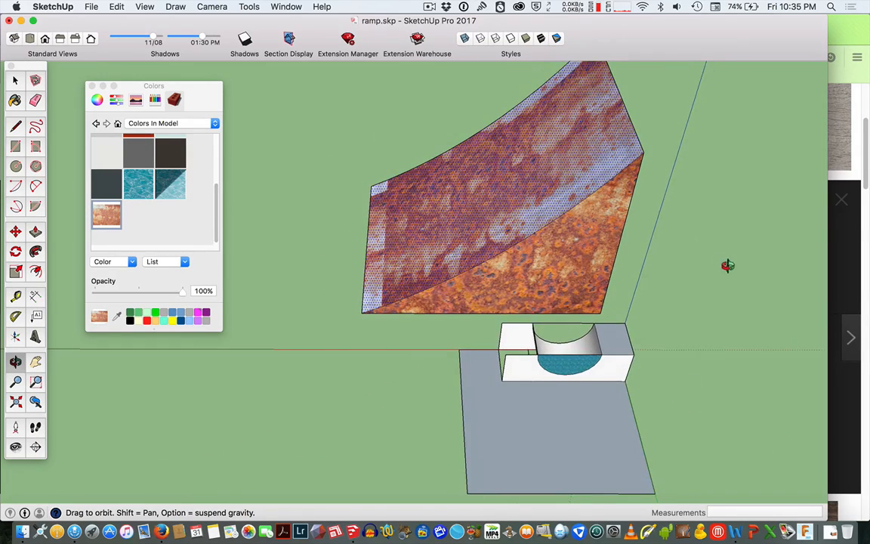
drag(727, 265, 325, 144)
key(space)
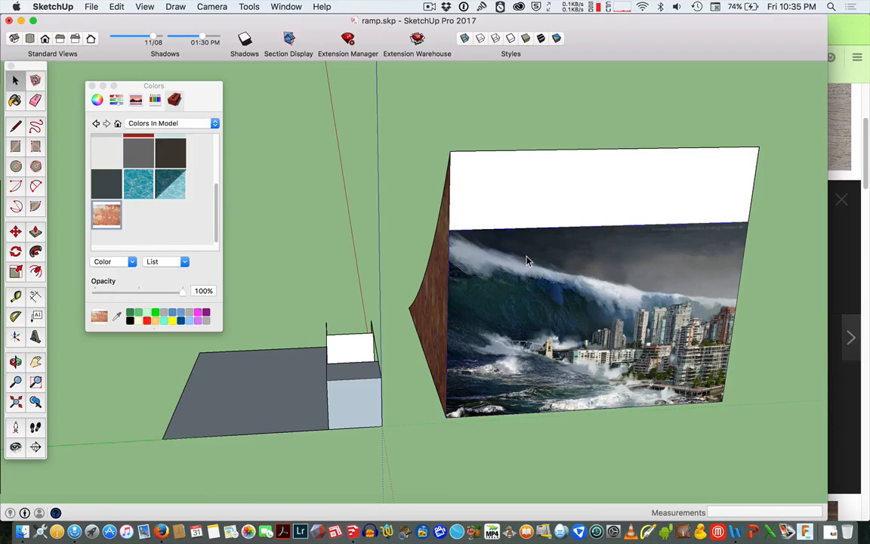
key(Delete)
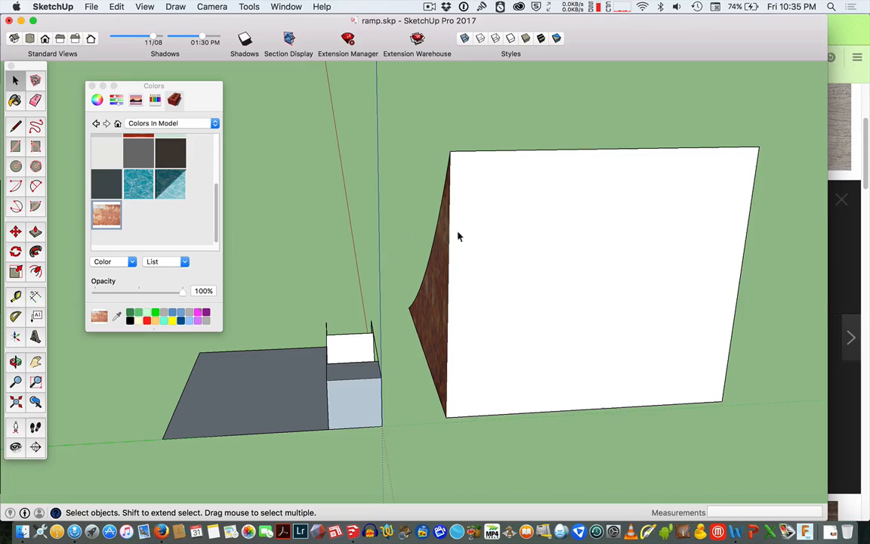
Import rough-old-grungy-wood-background.jpg as a texture and place it on the flat deck beside the small box.
click(83, 3)
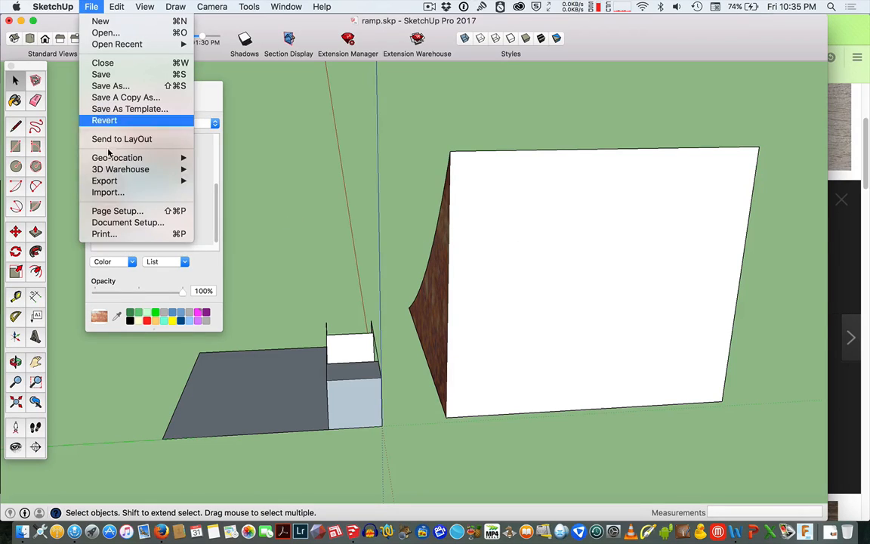
click(130, 190)
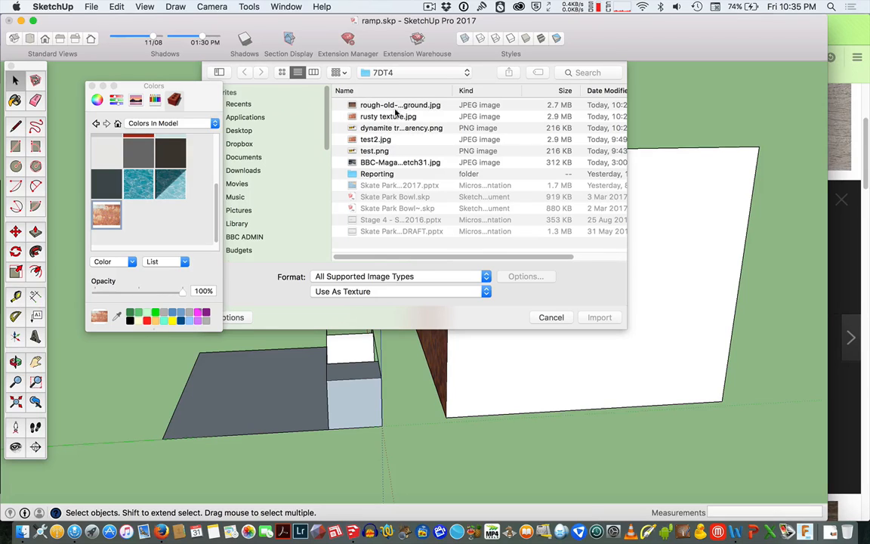
click(401, 107)
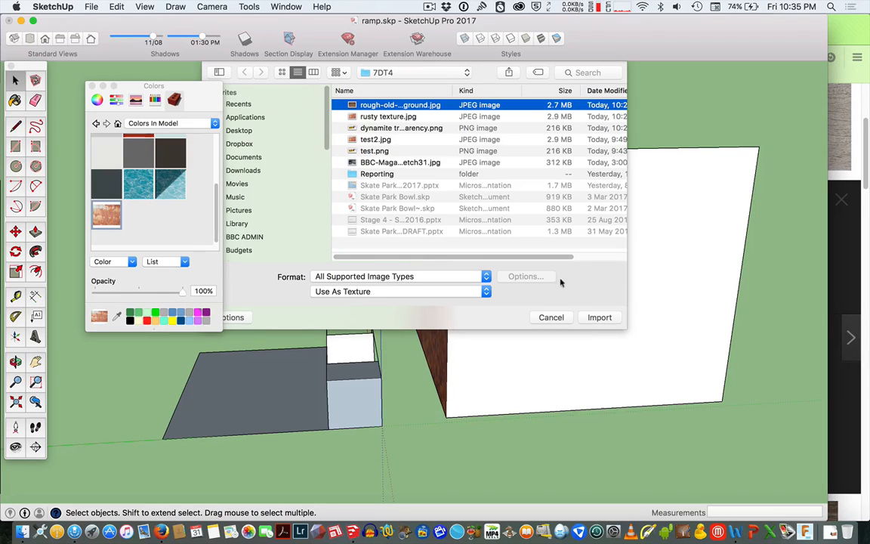
click(598, 317)
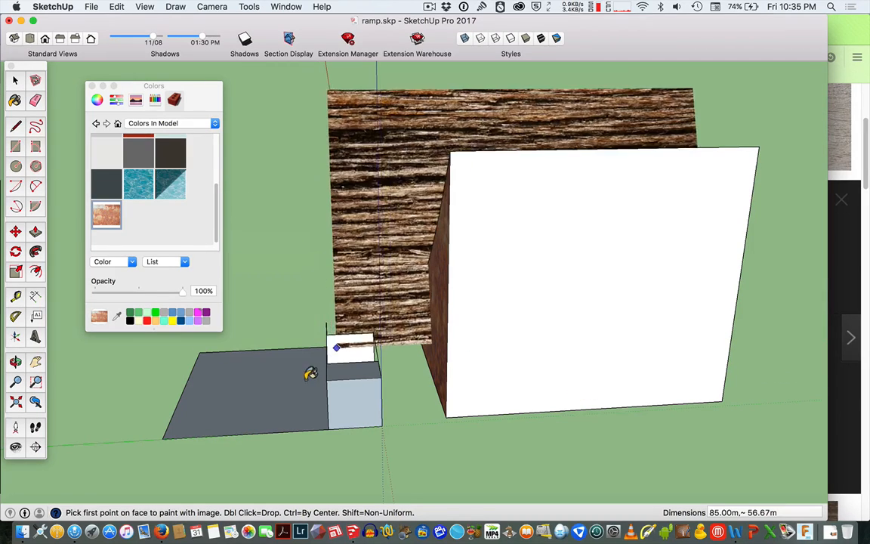
click(270, 411)
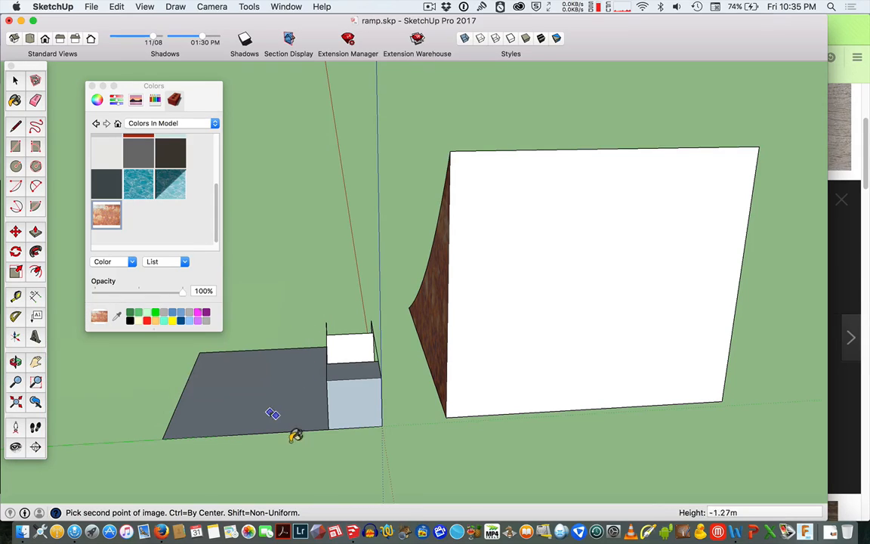
click(221, 367)
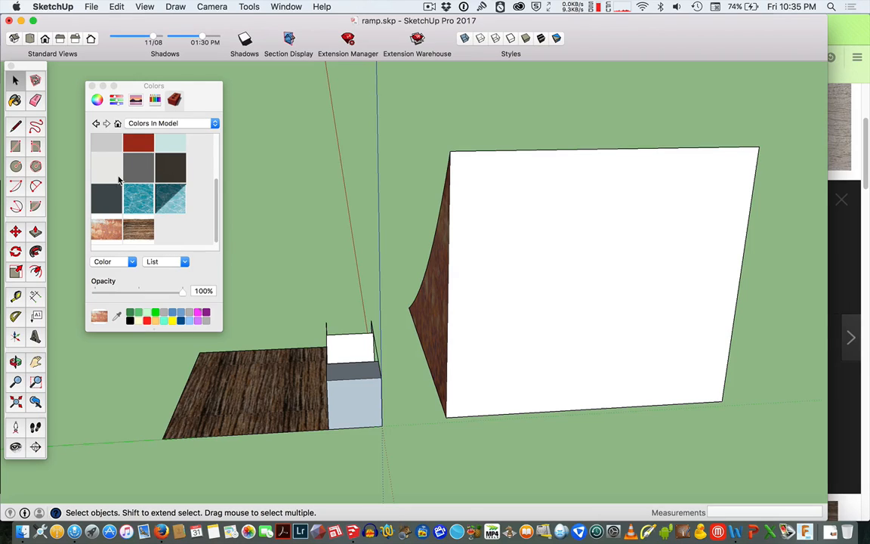
Paint the large ramp's front face with the rough-old-grungy-wood-background material.
scroll(118, 179, up, 3)
scroll(118, 195, down, 3)
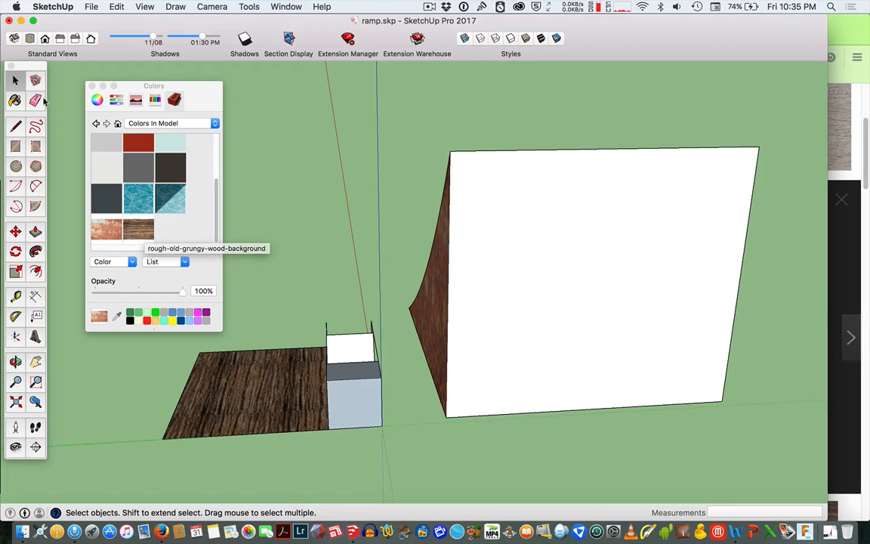
key(b)
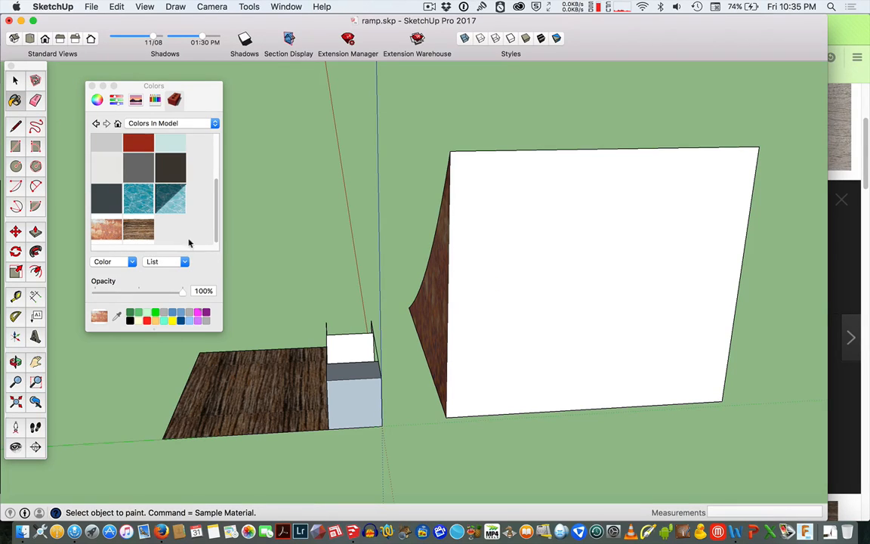
click(142, 240)
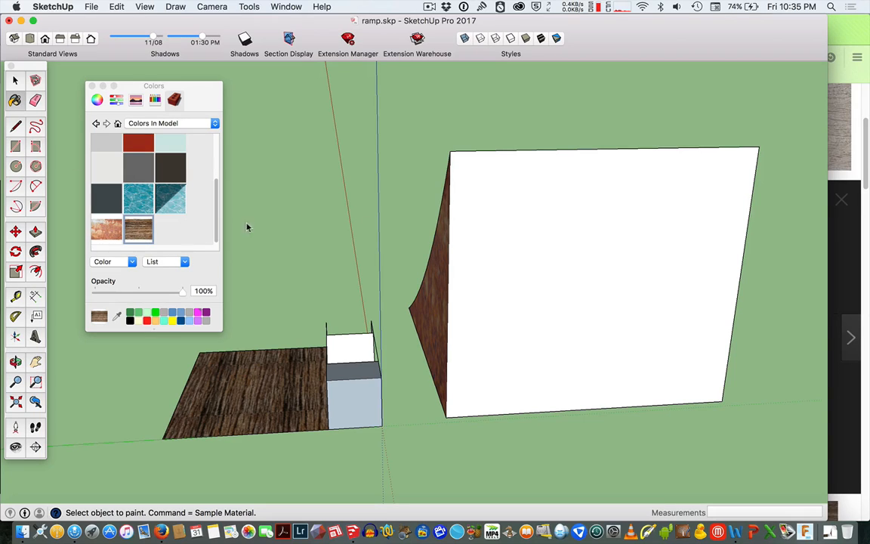
click(520, 259)
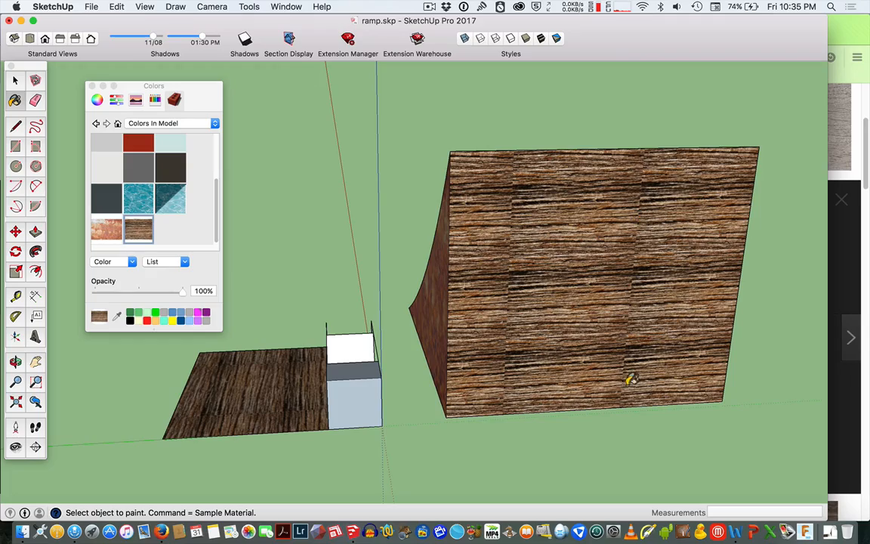
Paint the small ramp's curved surface and its side face with the wood material.
key(o)
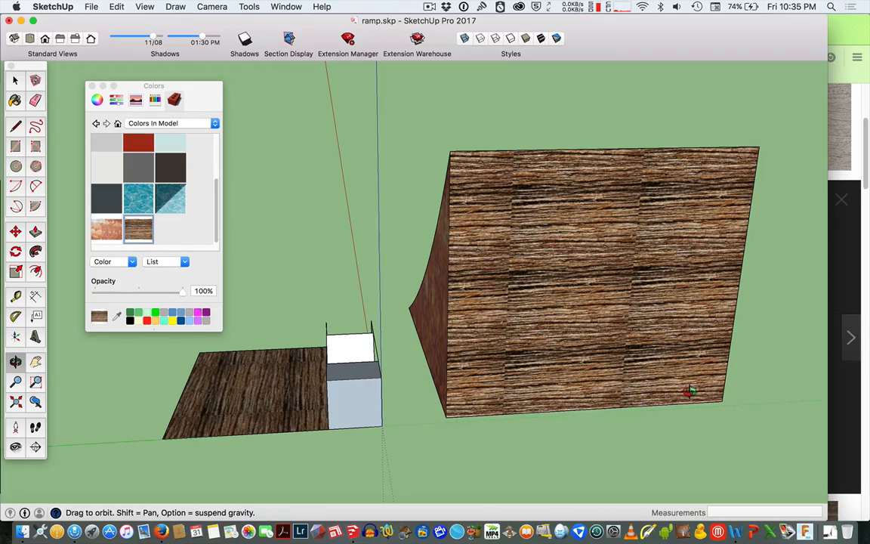
drag(690, 390, 120, 380)
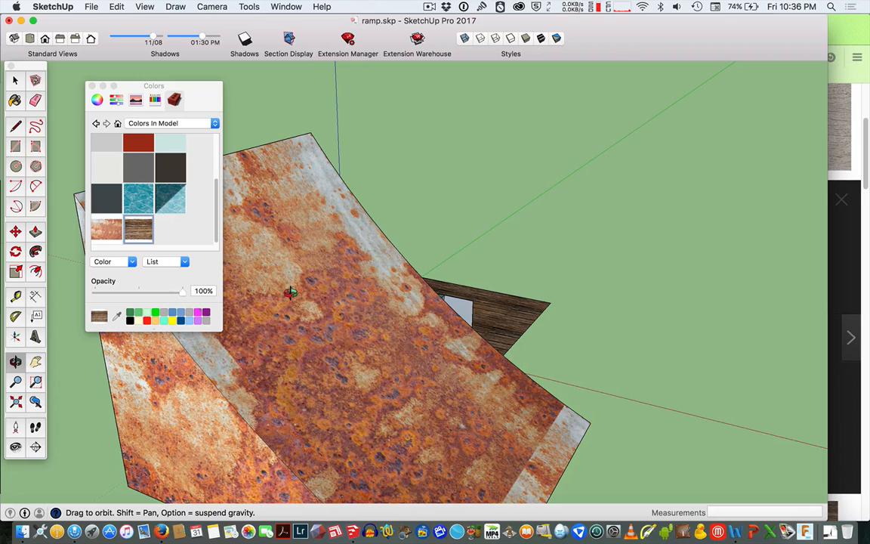
click(14, 98)
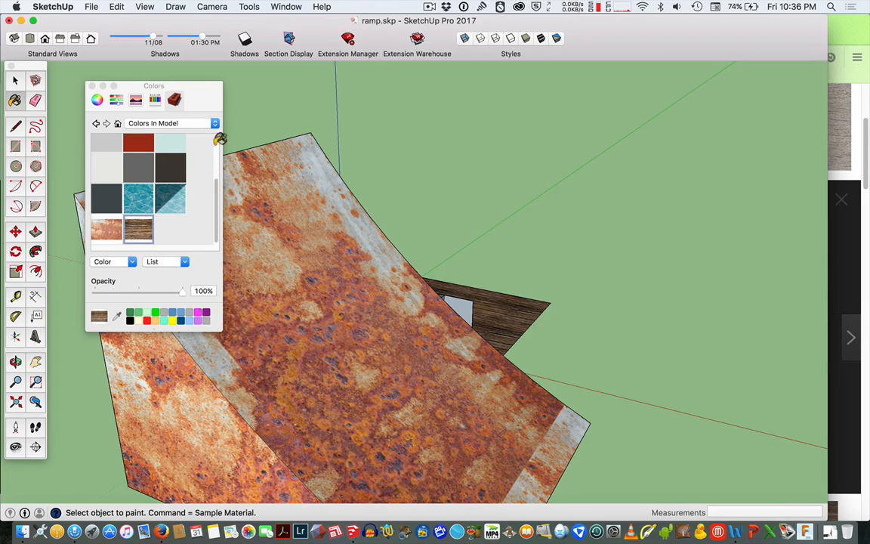
click(345, 246)
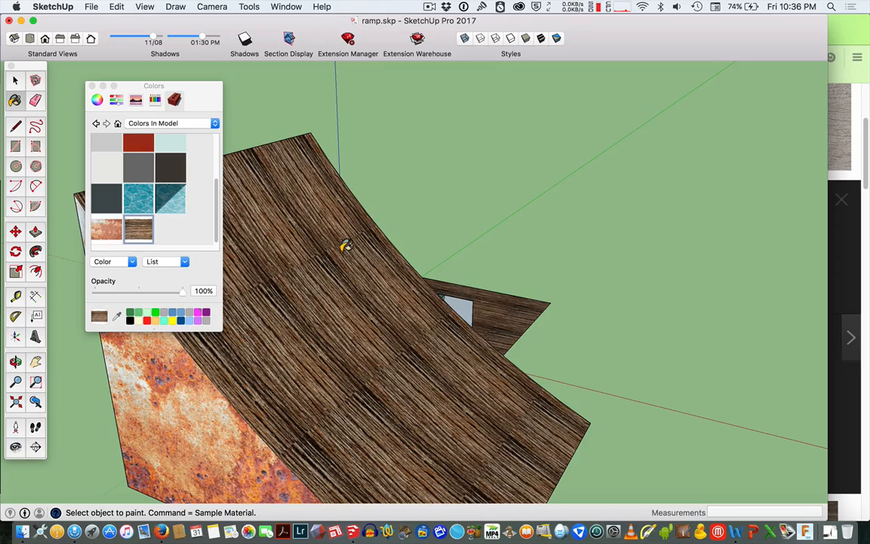
click(213, 416)
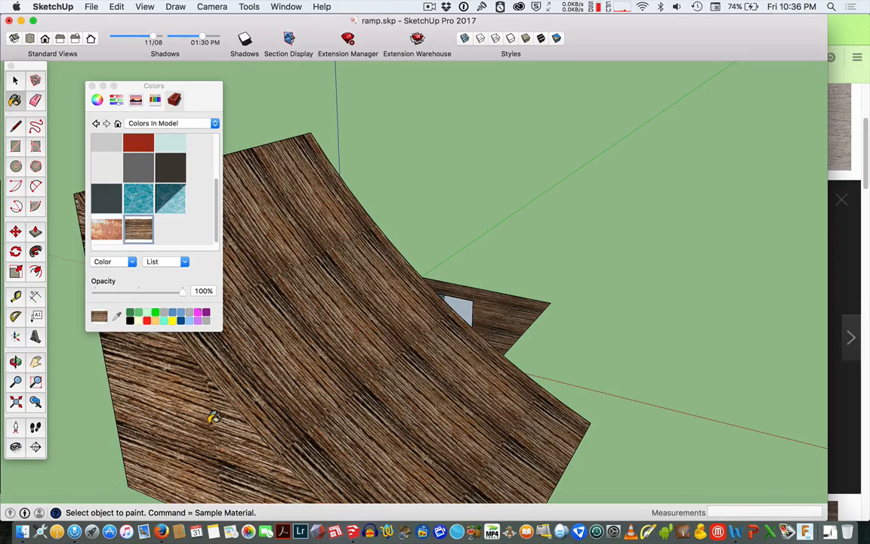
Paint the large ramp's rusty side face with the rough-old-grungy-wood-background material.
key(o)
drag(360, 361, 276, 323)
drag(442, 256, 229, 308)
drag(446, 212, 280, 212)
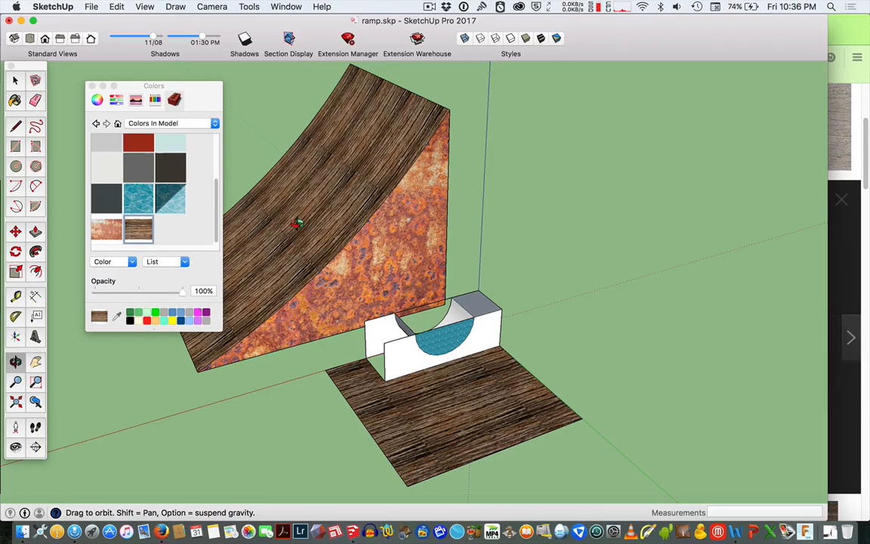
drag(409, 235, 400, 266)
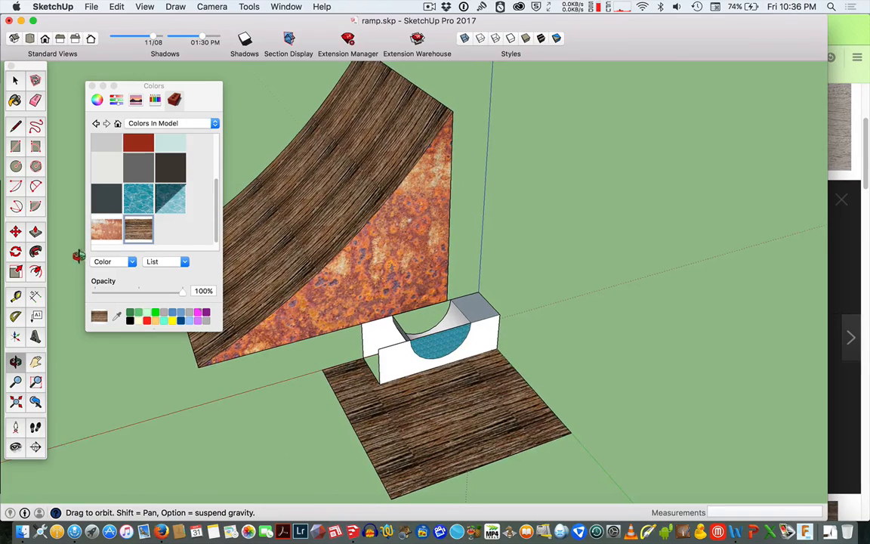
key(b)
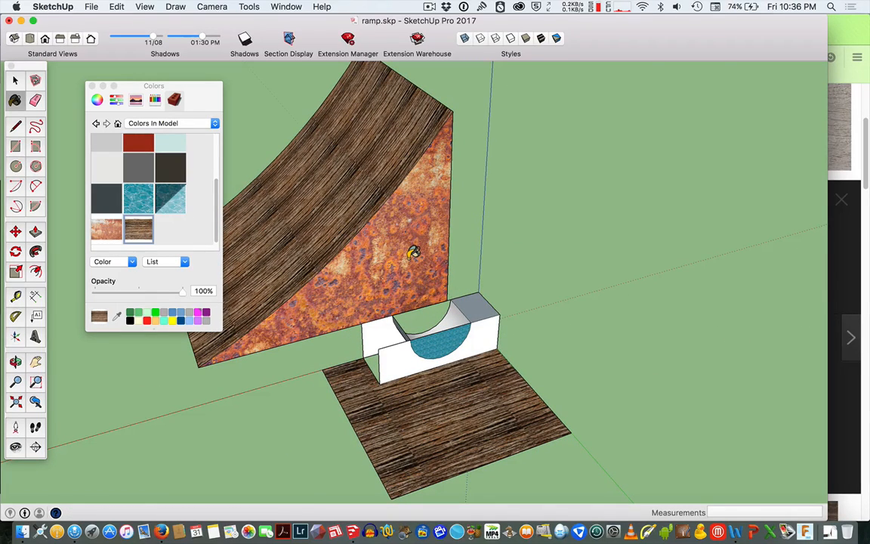
click(413, 253)
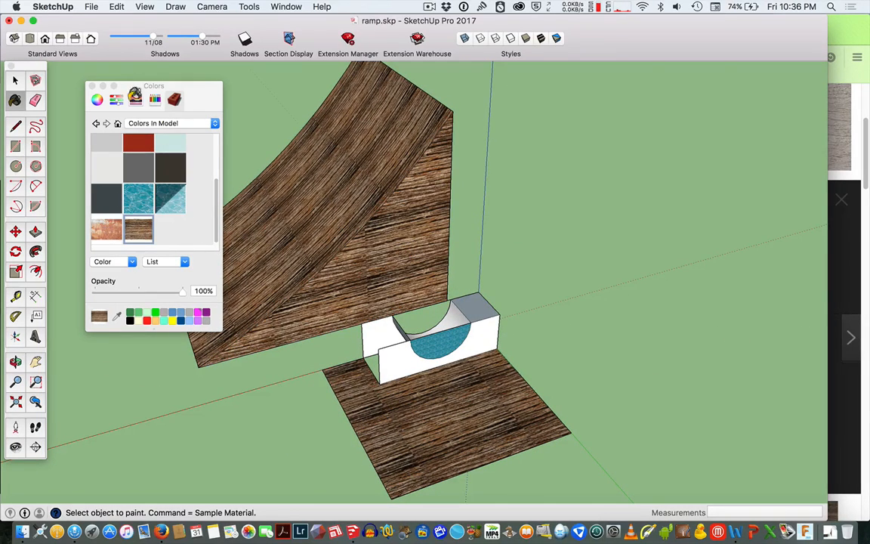
Import dynamite transparency.png as a texture and place it on the small box's top face.
click(89, 6)
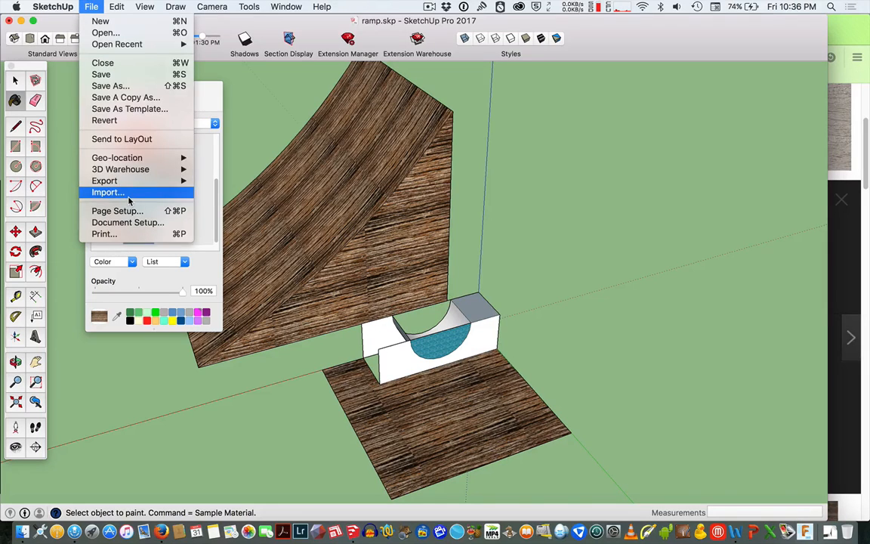
click(106, 191)
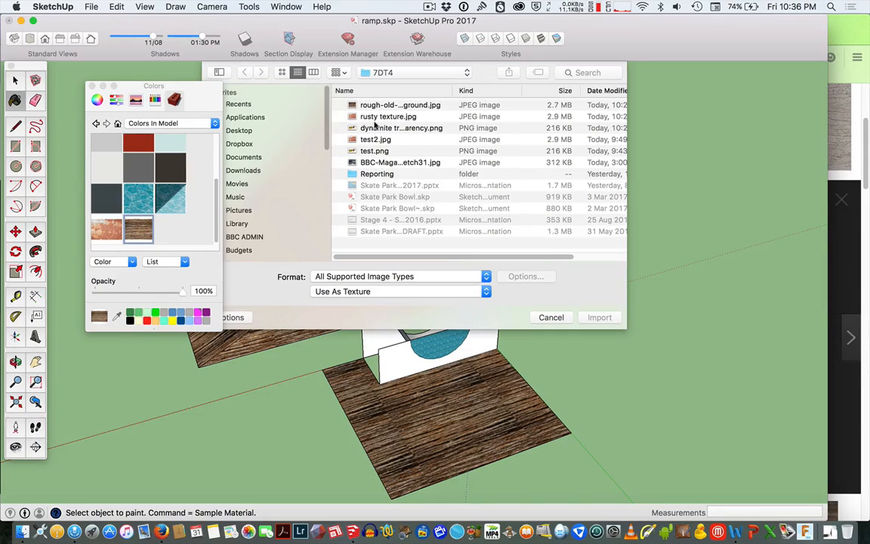
click(391, 130)
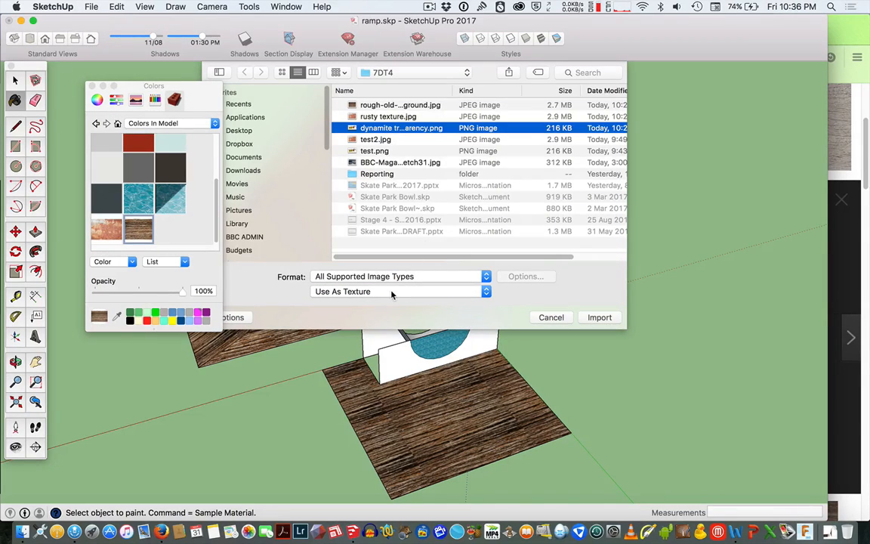
click(599, 317)
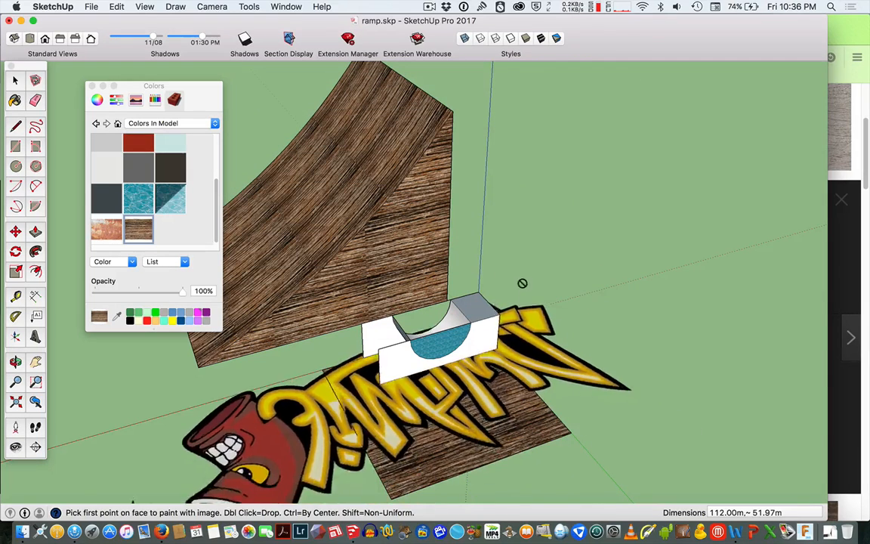
click(484, 302)
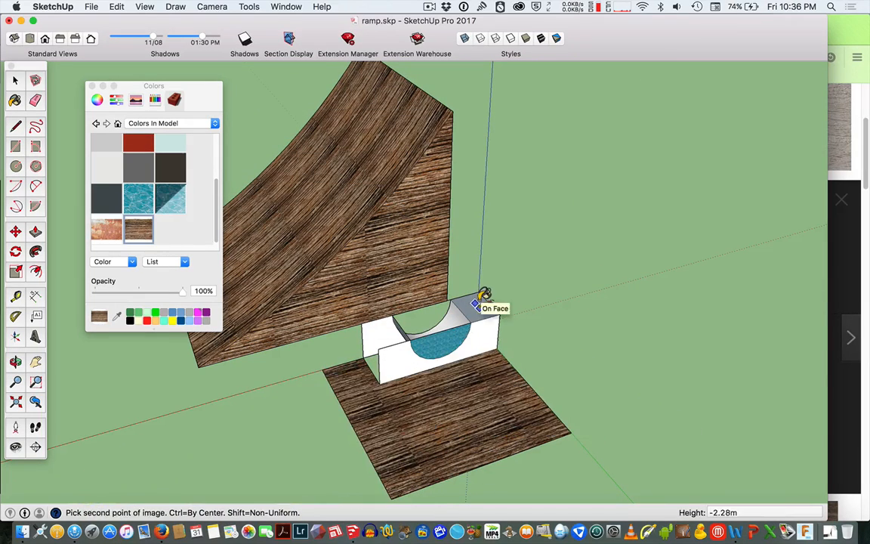
click(498, 295)
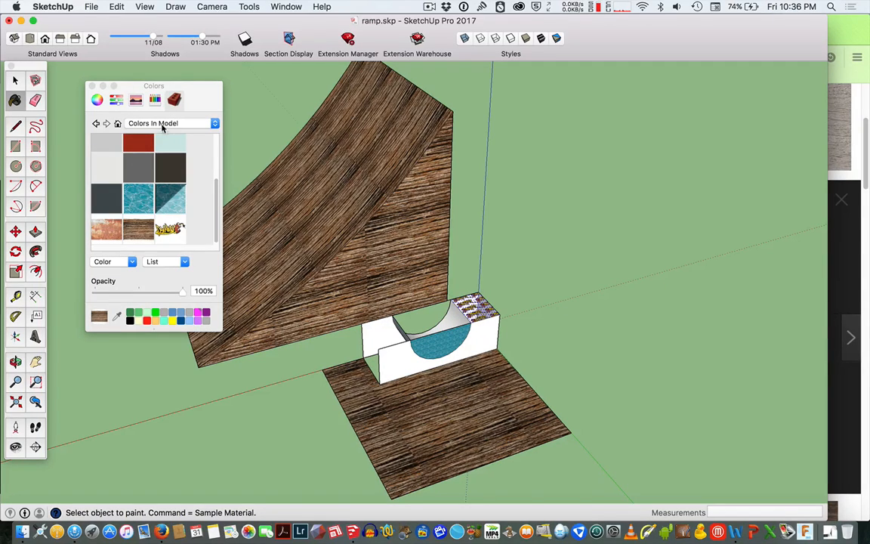
Paint the large ramp's side face with the dynamite transparency material.
click(172, 226)
click(416, 231)
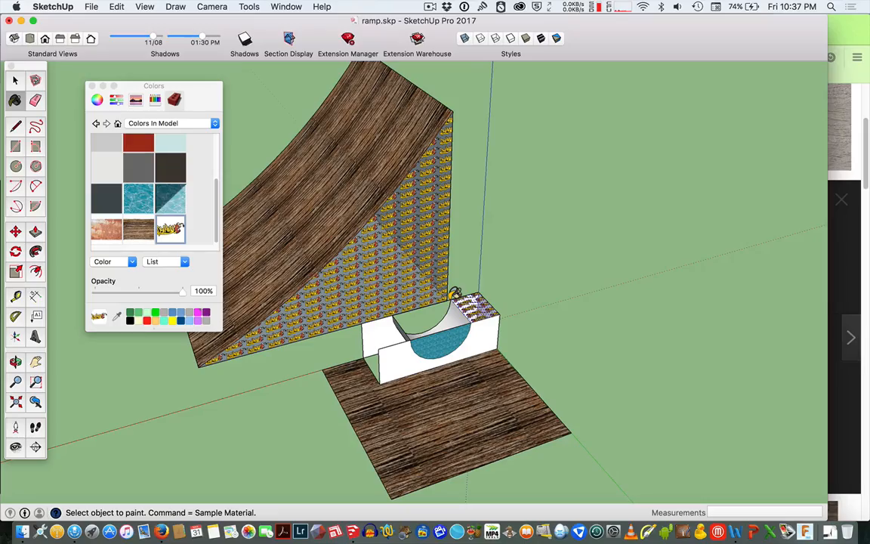
scroll(415, 237, up, 6)
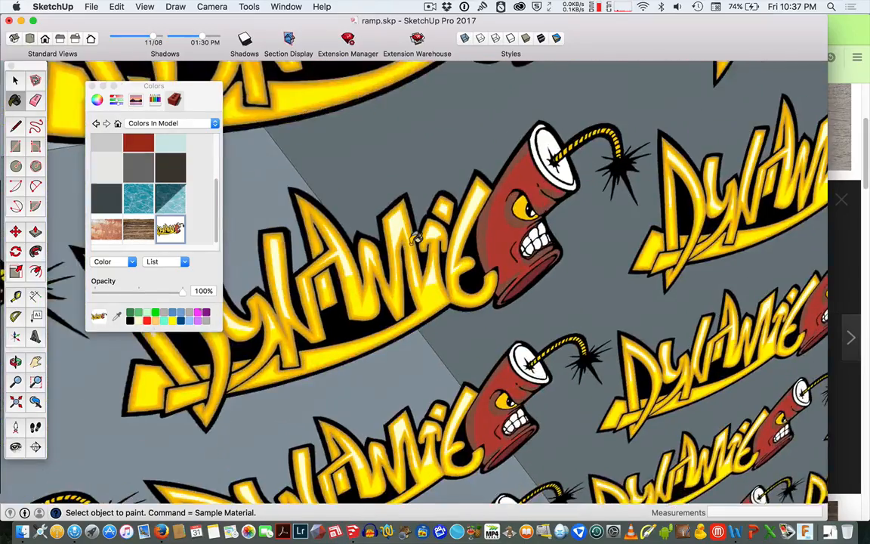
scroll(414, 237, down, 7)
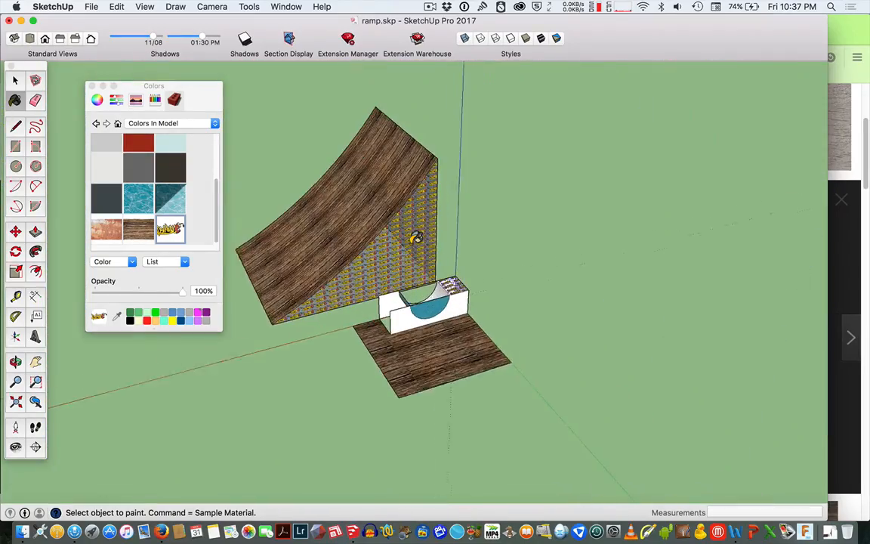
scroll(415, 237, up, 1)
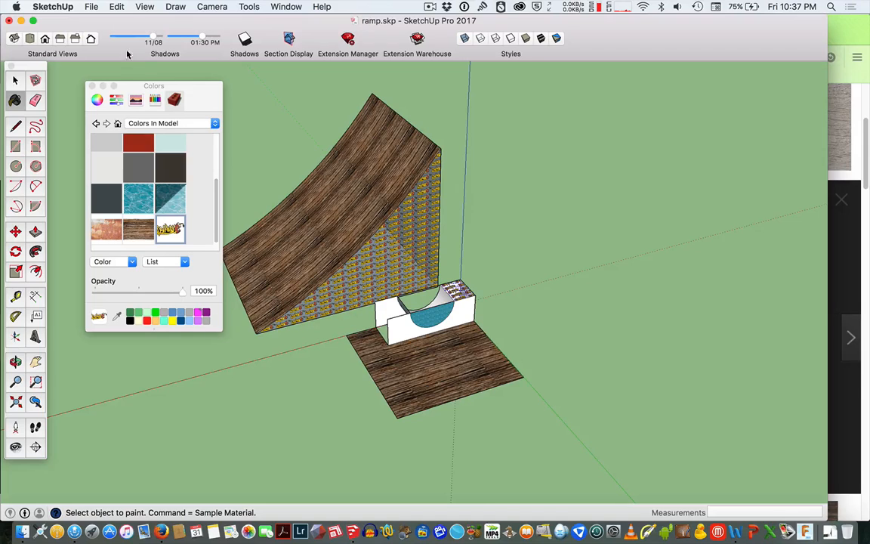
Import dynamite transparency.png as a texture again and place it across the flat deck beside the small box.
click(91, 6)
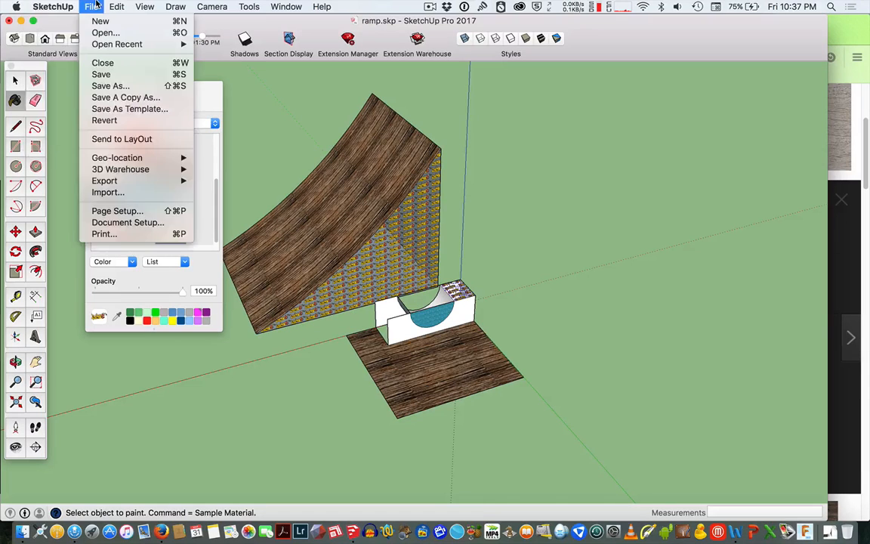
click(108, 192)
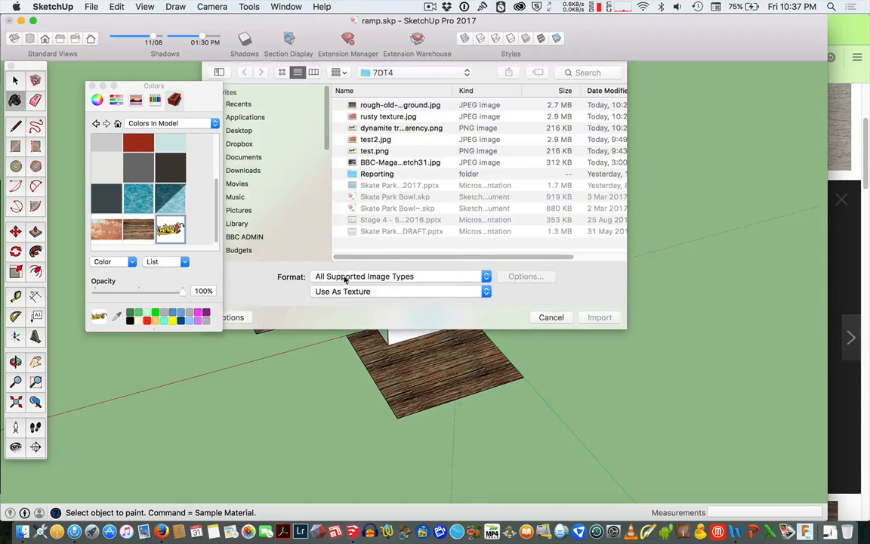
click(391, 128)
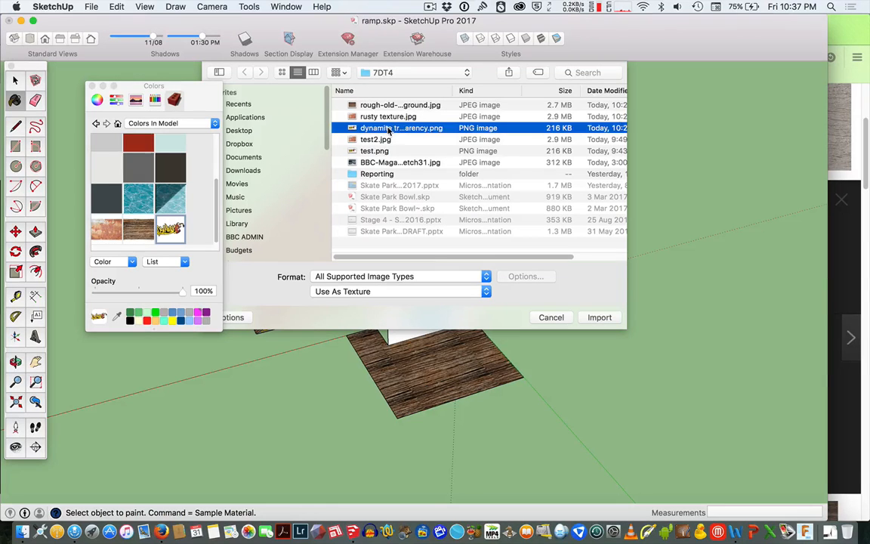
click(600, 317)
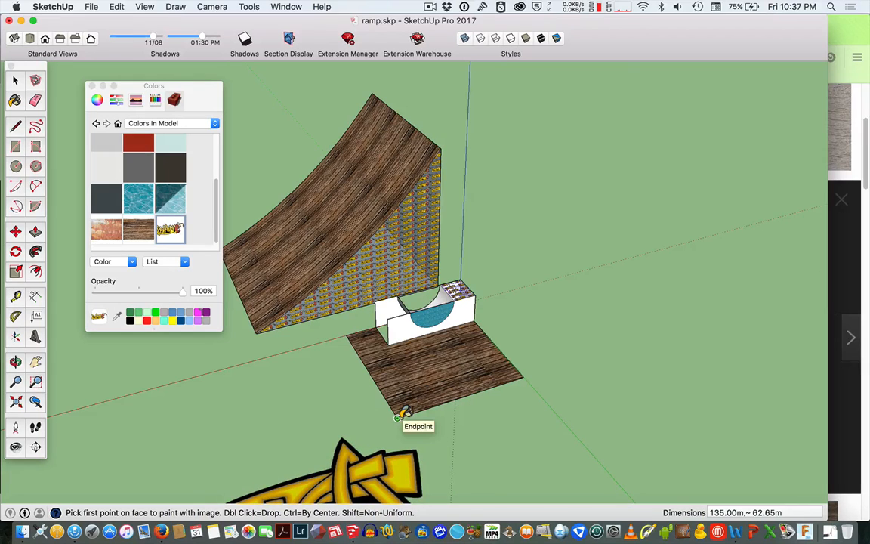
click(420, 402)
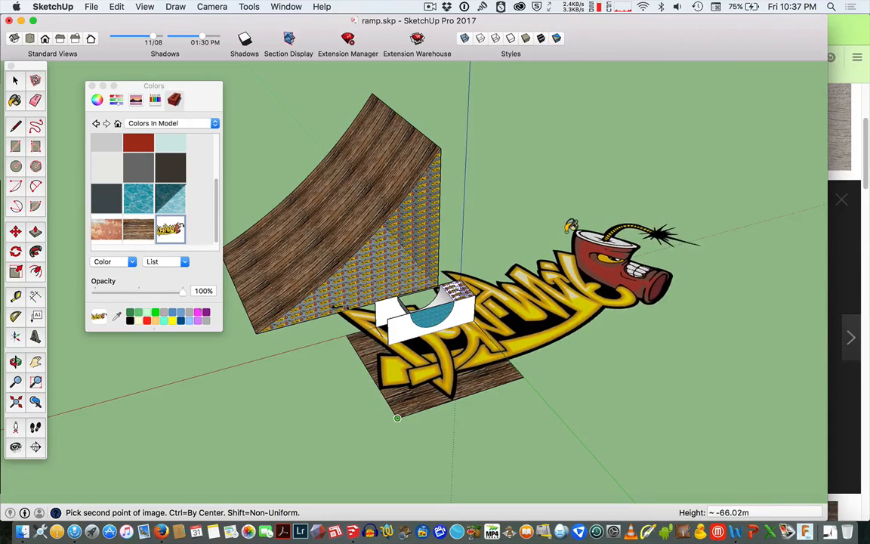
click(572, 221)
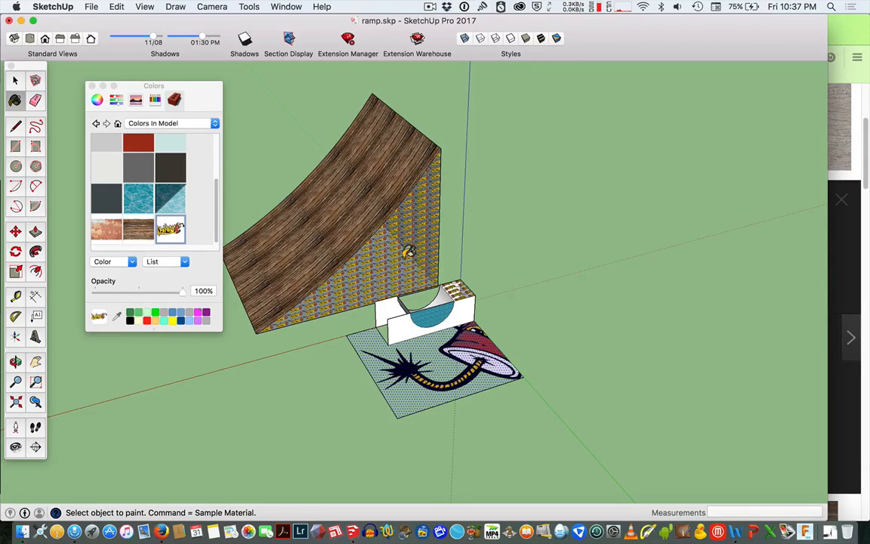
Set the dynamite transparency texture's width to 50 m.
key(space)
click(397, 260)
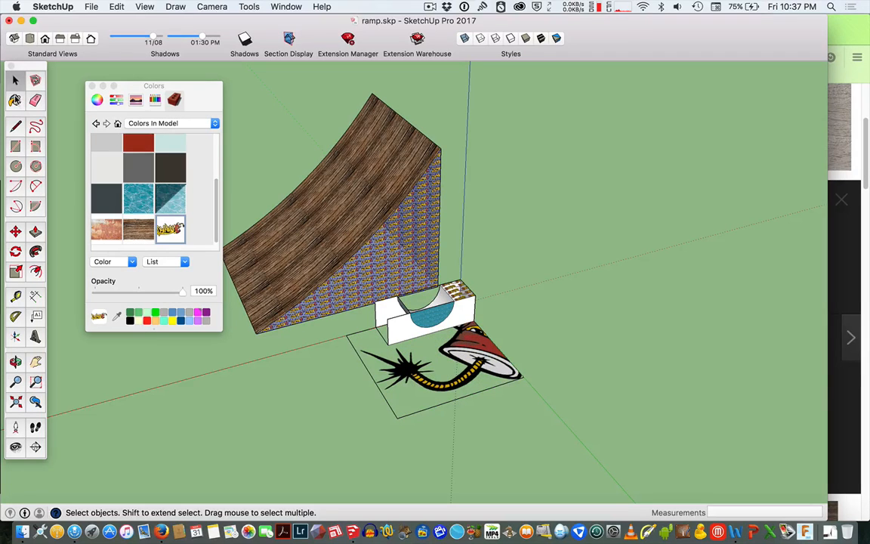
click(15, 101)
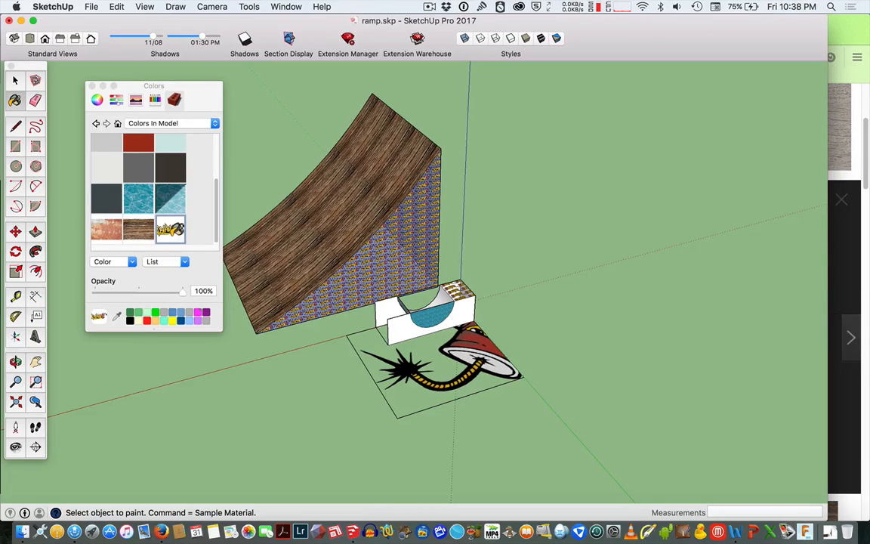
key(space)
double_click(170, 230)
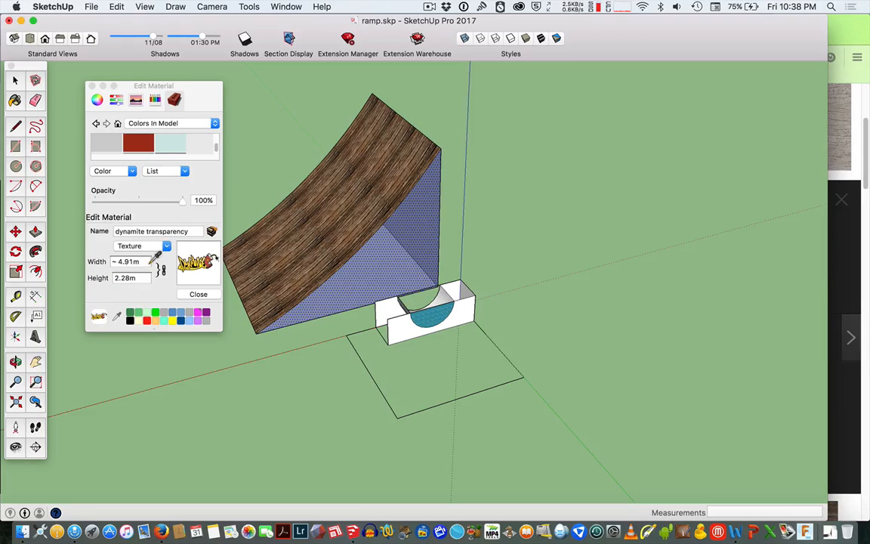
click(150, 261)
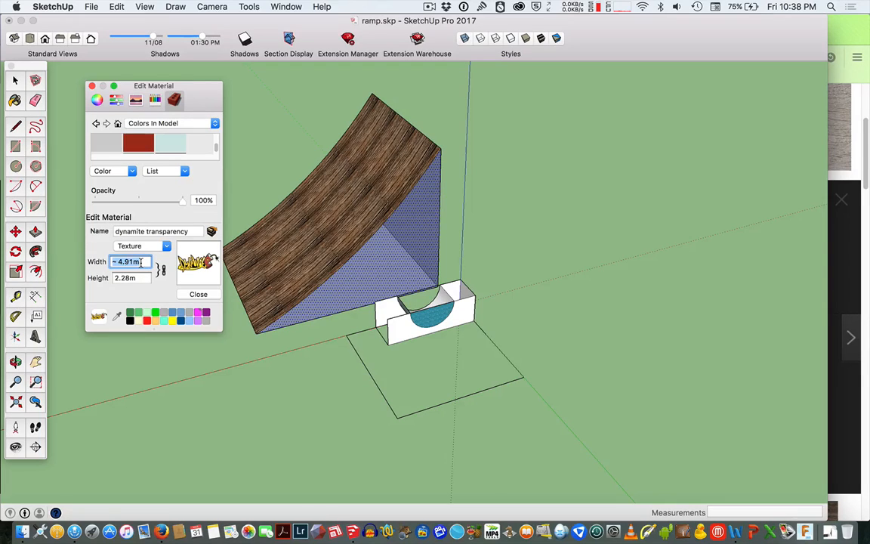
text(20)
key(Tab)
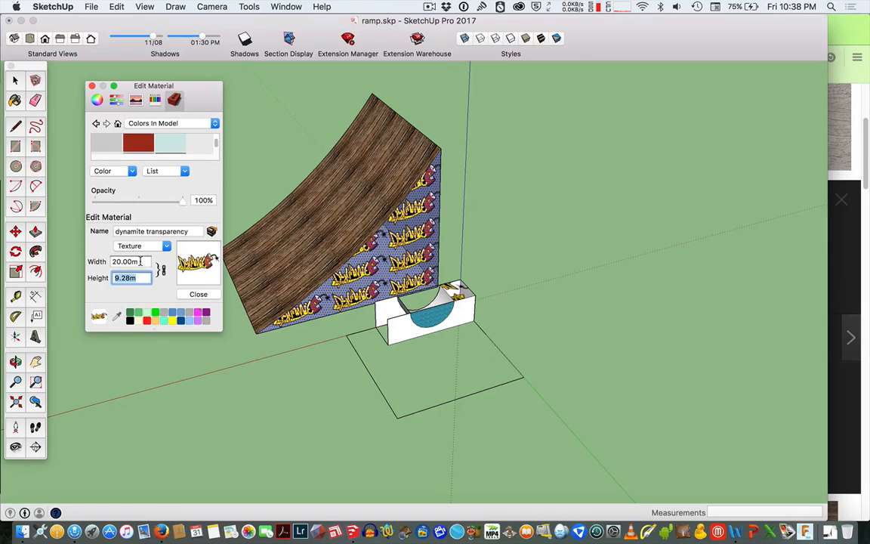
click(141, 261)
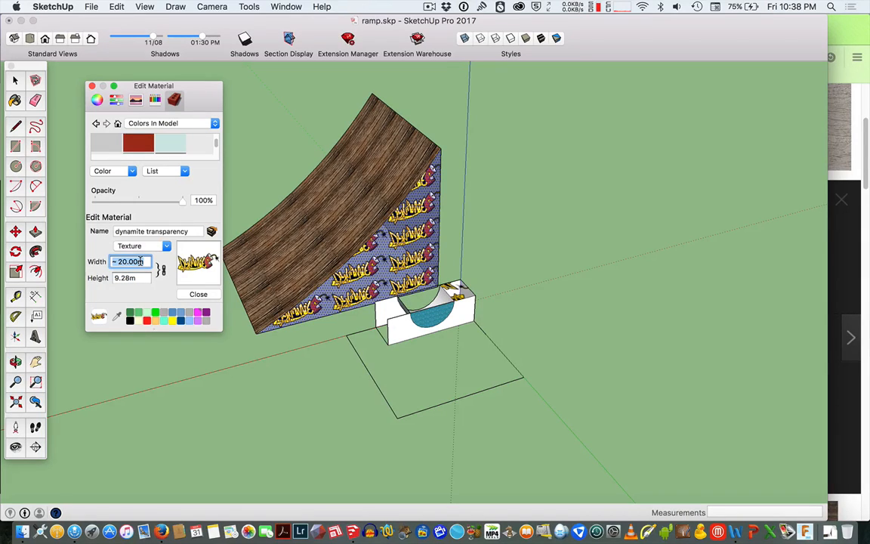
text(50)
key(Return)
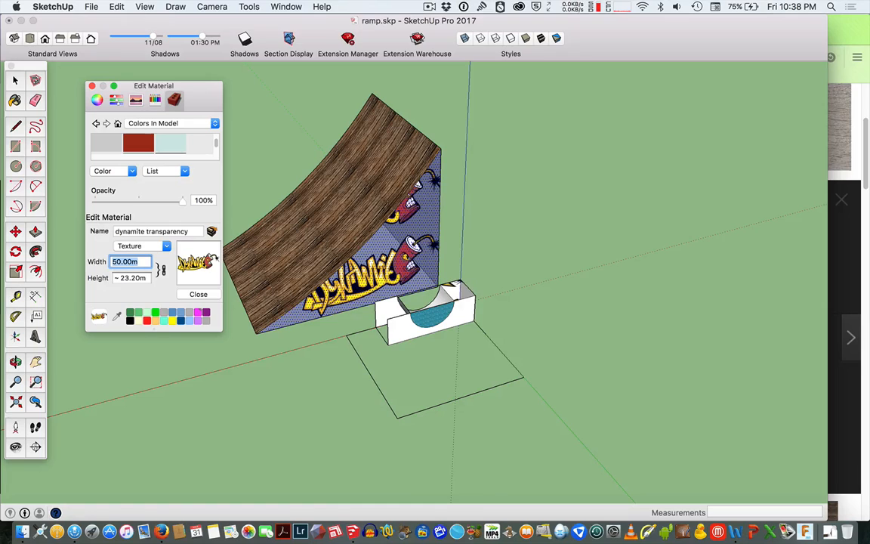
Set the rough-old-grungy-wood-background texture's width to 100 m.
text(b)
click(341, 235)
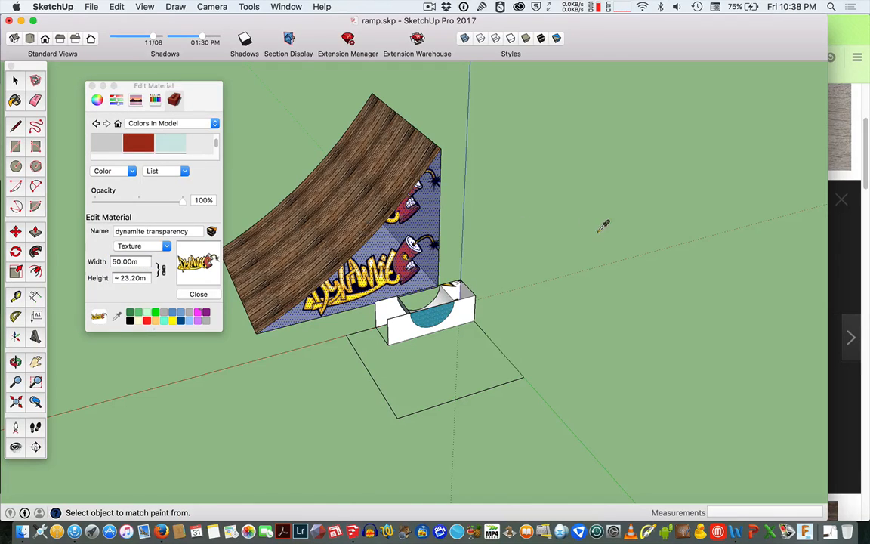
key(o)
drag(397, 150, 751, 202)
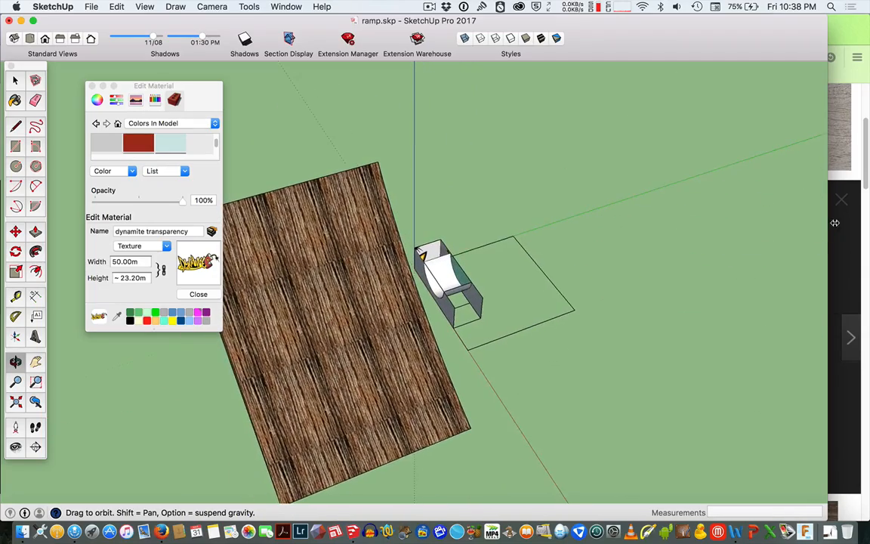
drag(340, 308, 505, 215)
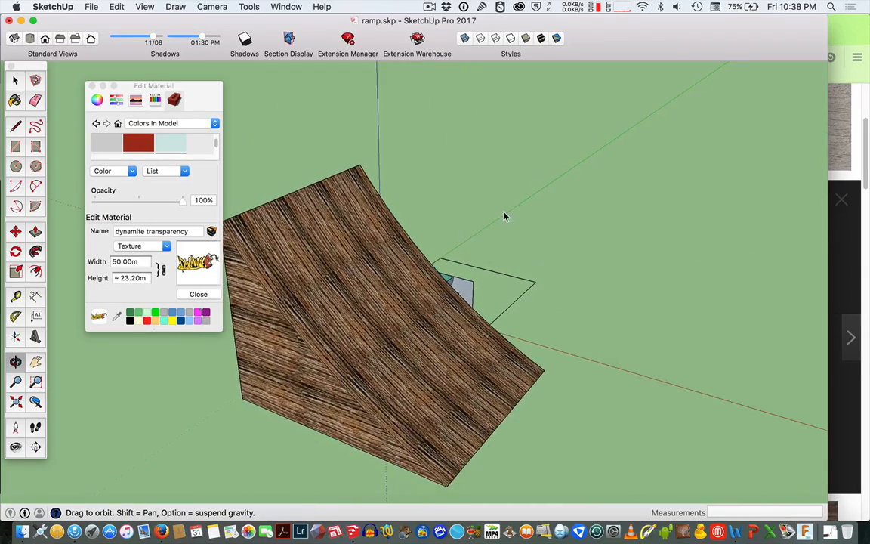
key(space)
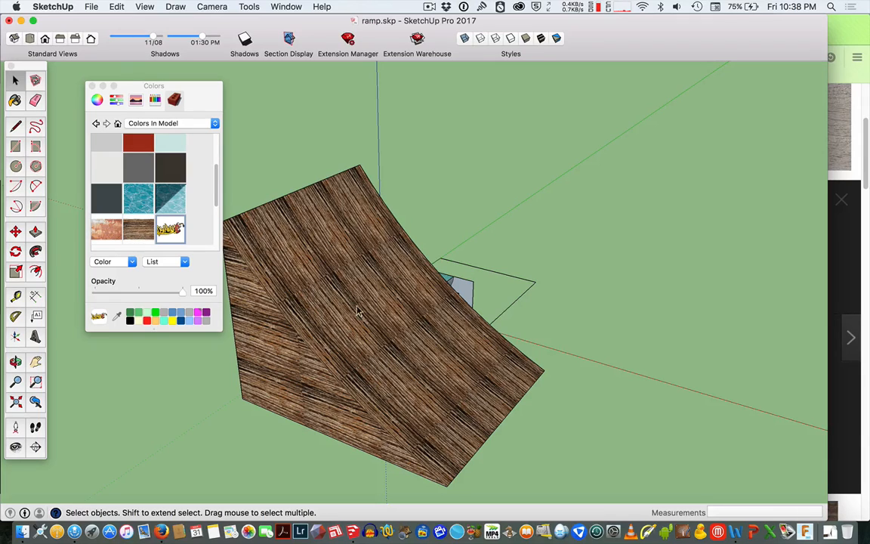
click(141, 232)
double_click(149, 228)
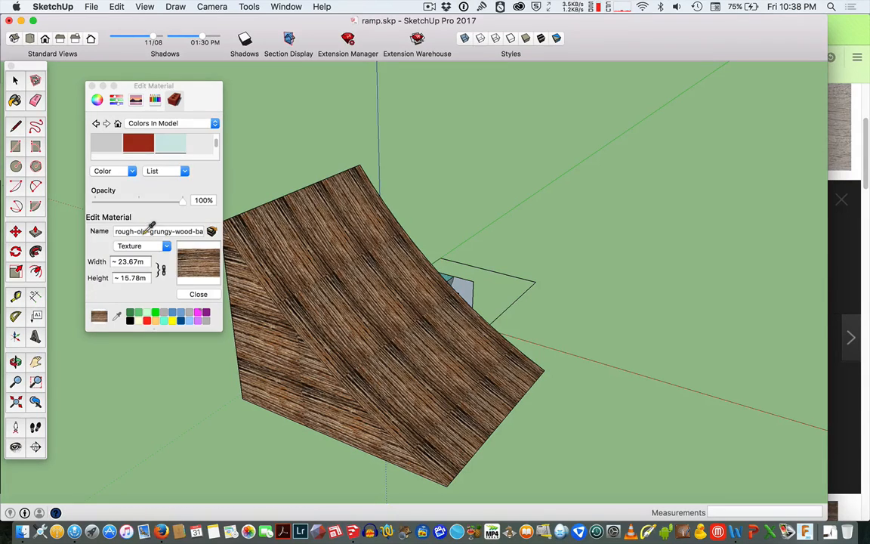
click(140, 263)
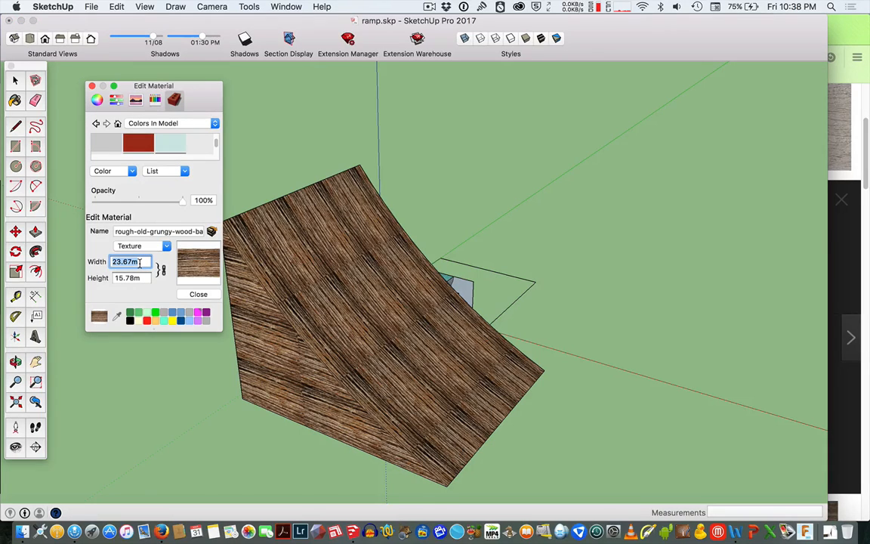
text(100)
key(Return)
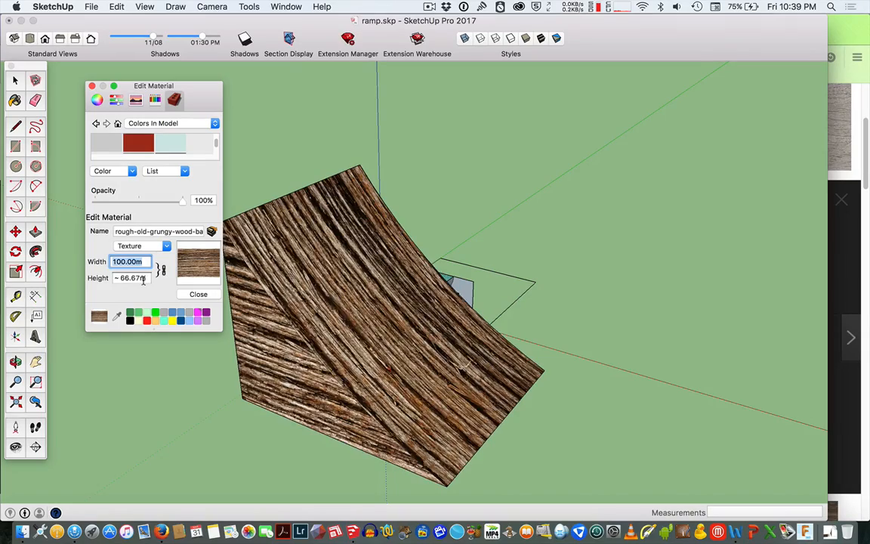
scroll(370, 308, up, 5)
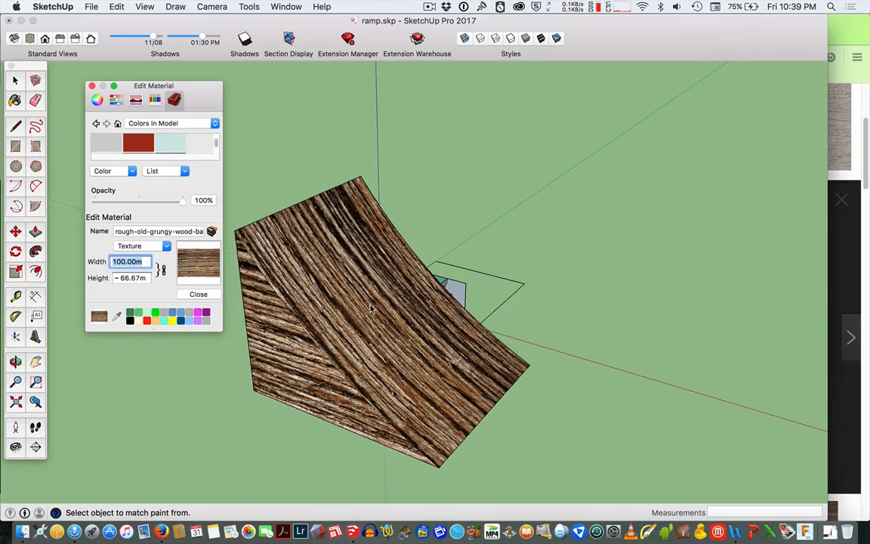
Zoom and orbit around the large ramp to inspect the rescaled wood texture on its faces.
scroll(370, 308, up, 2)
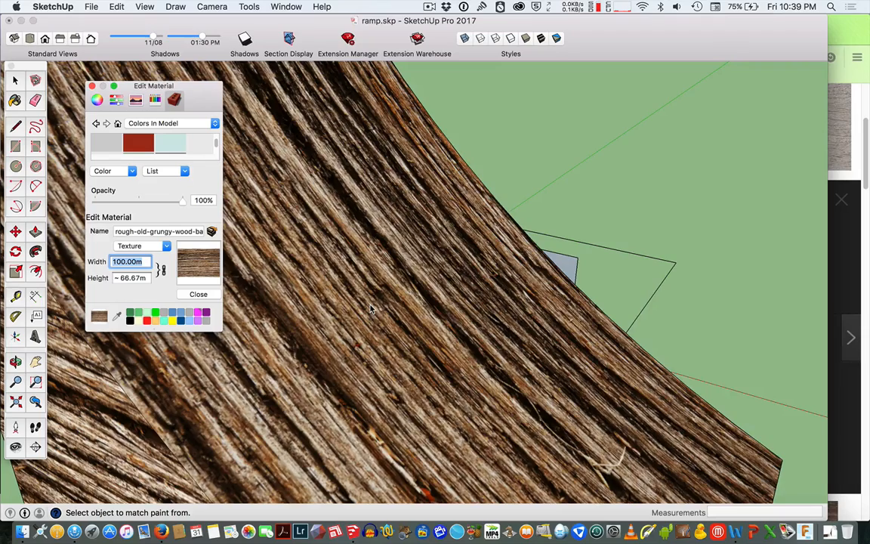
scroll(370, 309, down, 6)
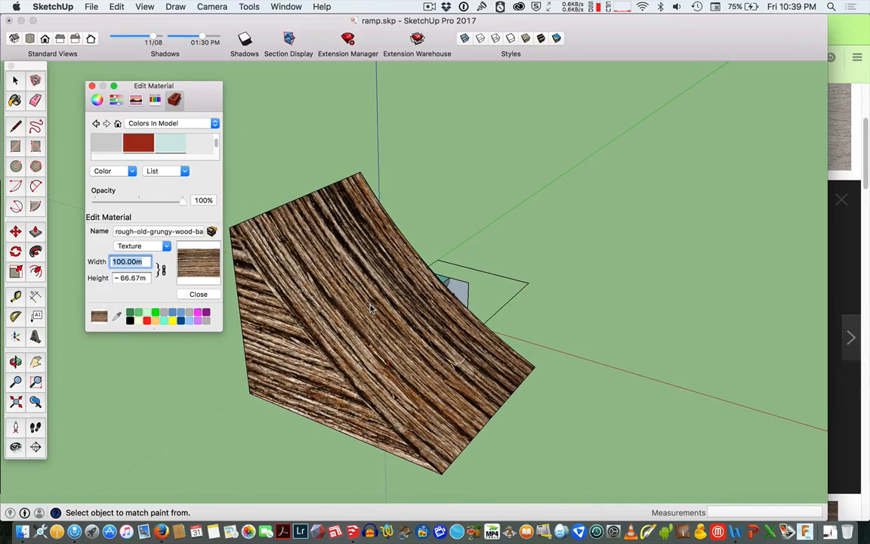
text(a)
click(377, 310)
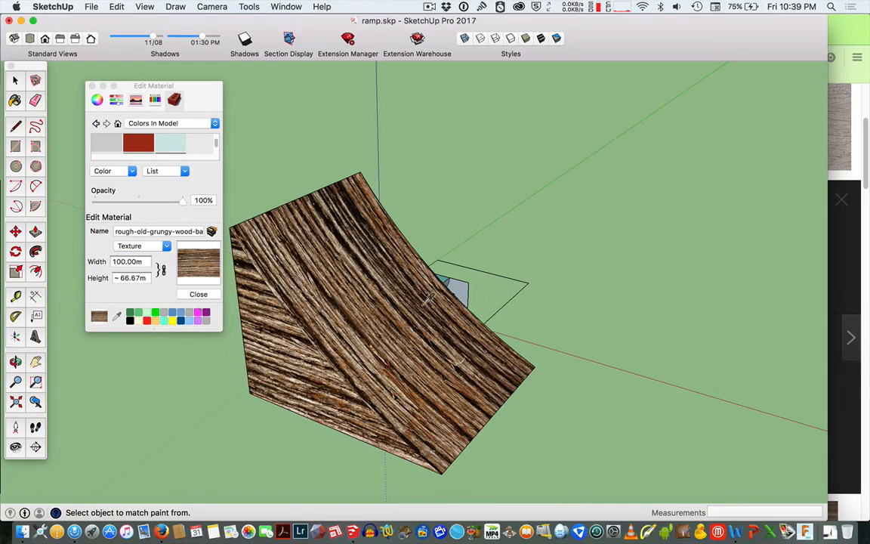
key(o)
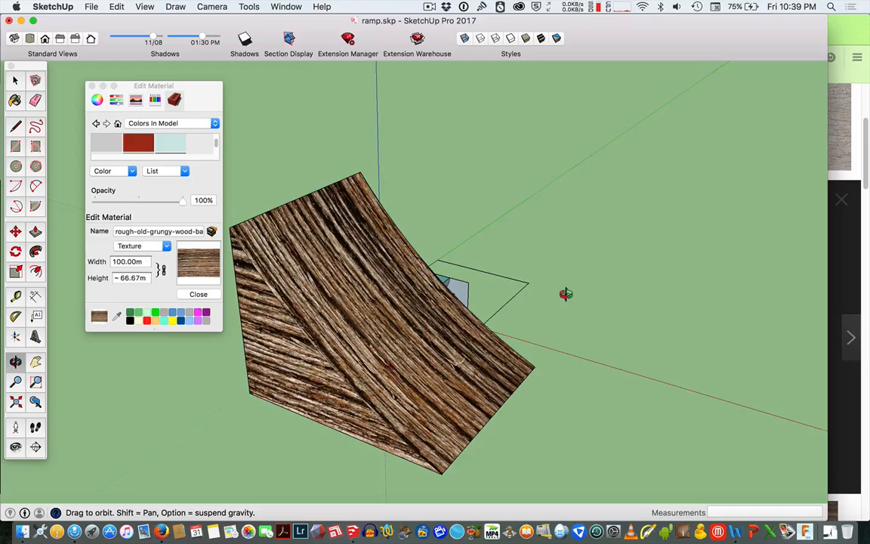
drag(566, 294, 778, 273)
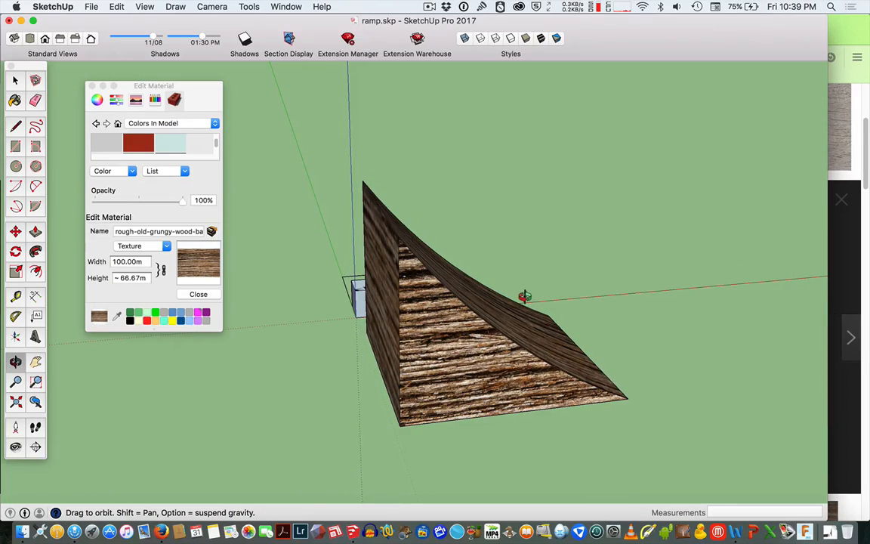
drag(525, 296, 615, 205)
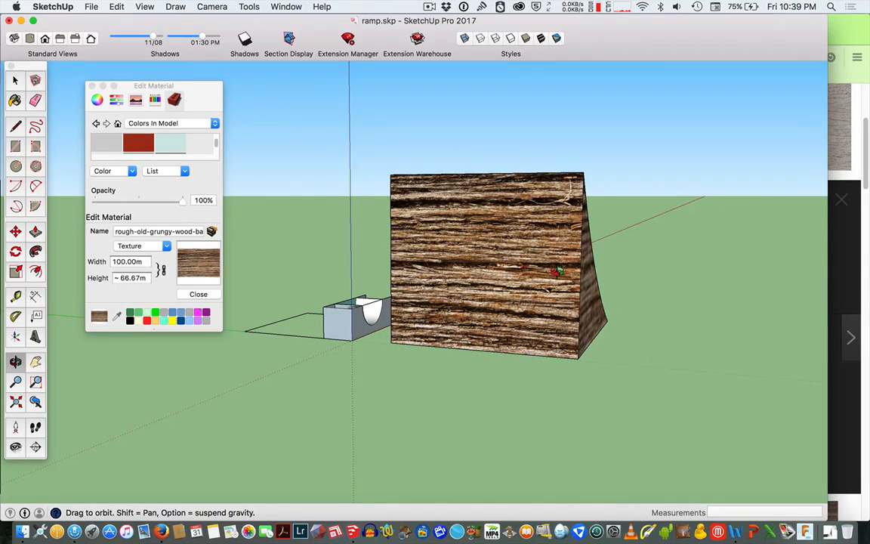
mouse_move(500, 244)
mouse_down()
mouse_move(384, 294)
mouse_move(680, 295)
mouse_move(676, 248)
mouse_move(731, 317)
mouse_move(561, 353)
mouse_move(342, 367)
mouse_move(229, 289)
mouse_up()
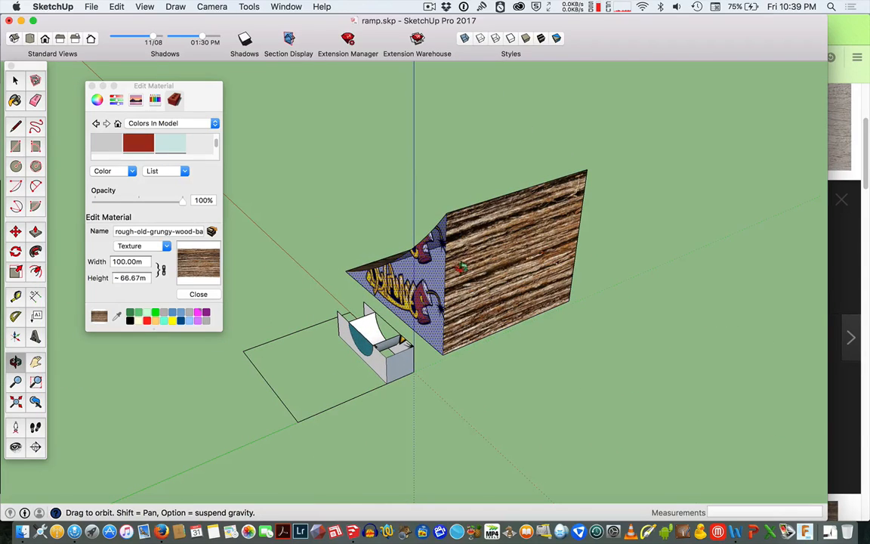